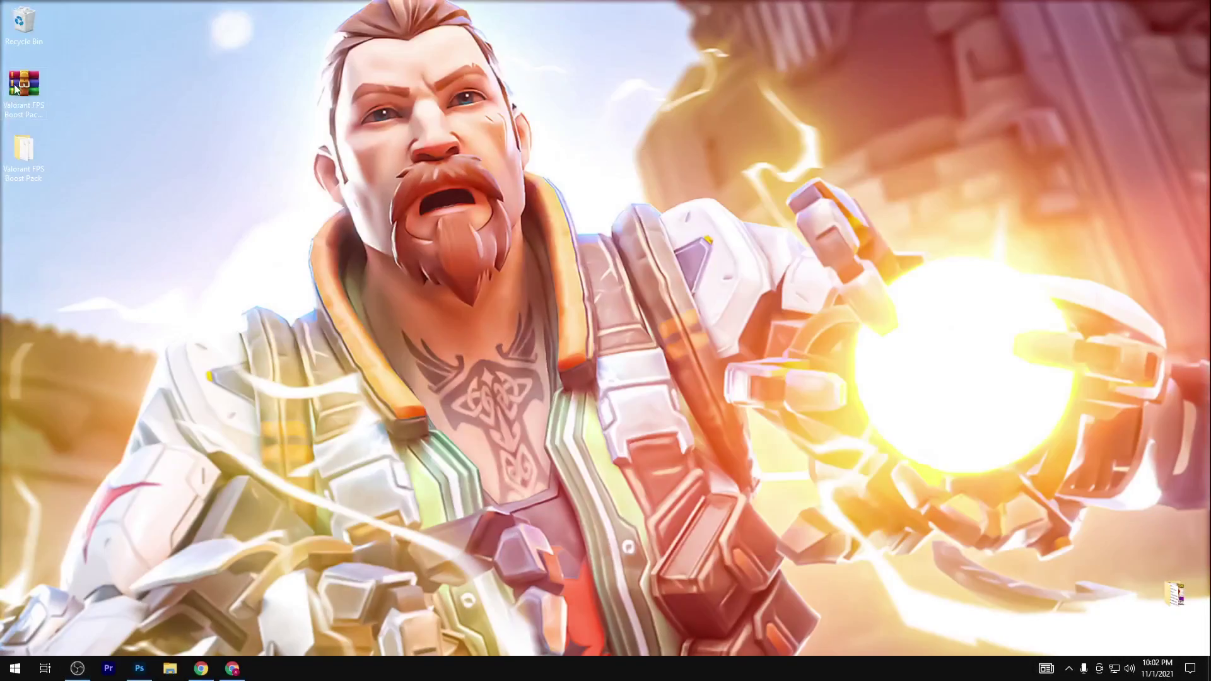
- Move the Valorant FPS Boost Pack archive to mid-desktop and unlock the pack's download link on the FreeSums page in Chrome
left_click_drag(16, 89, 591, 151)
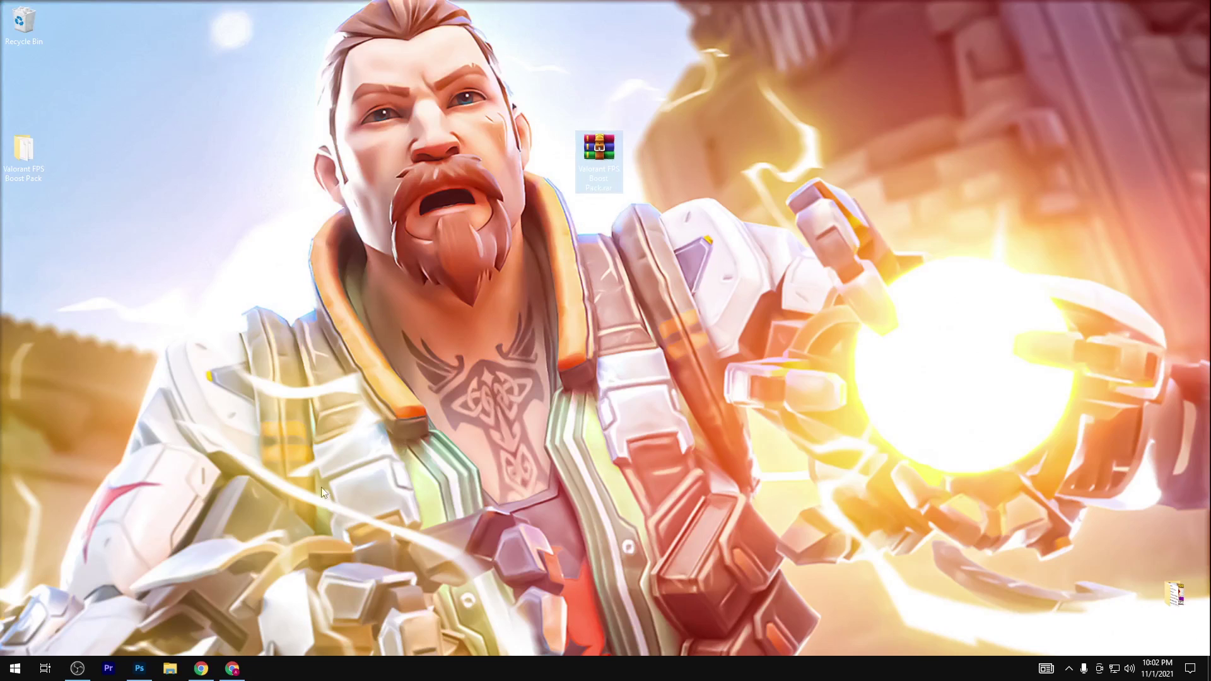
left_click(232, 669)
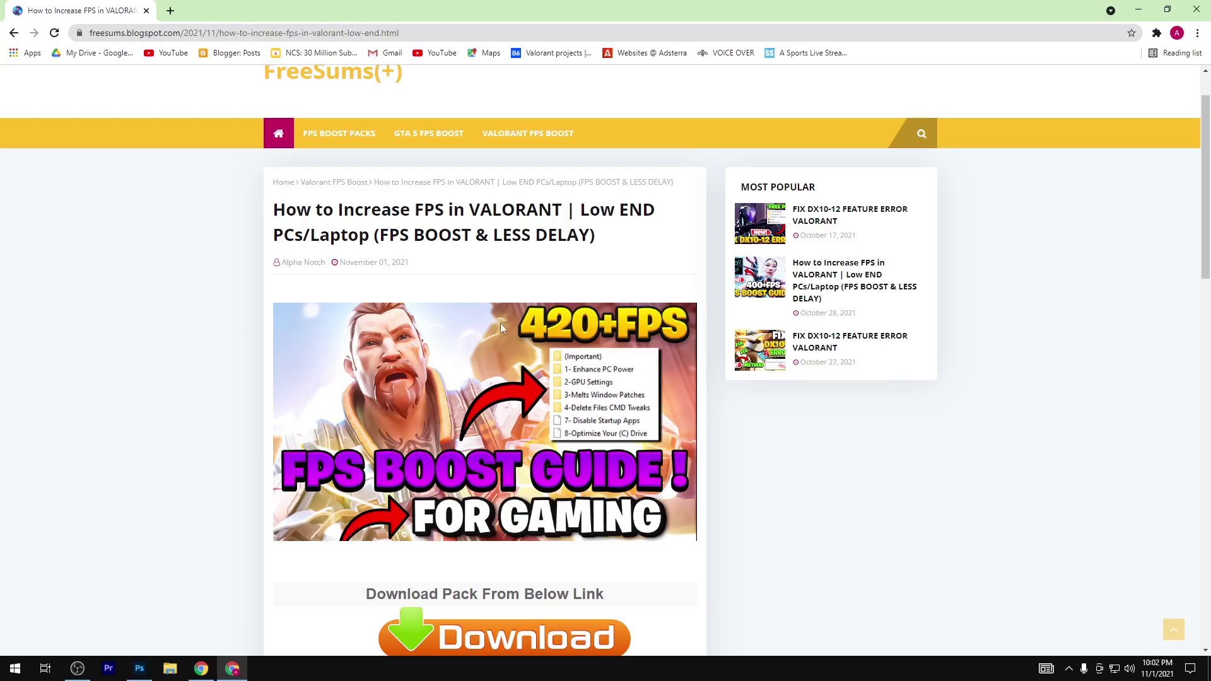
scroll(479, 278, "down", 2)
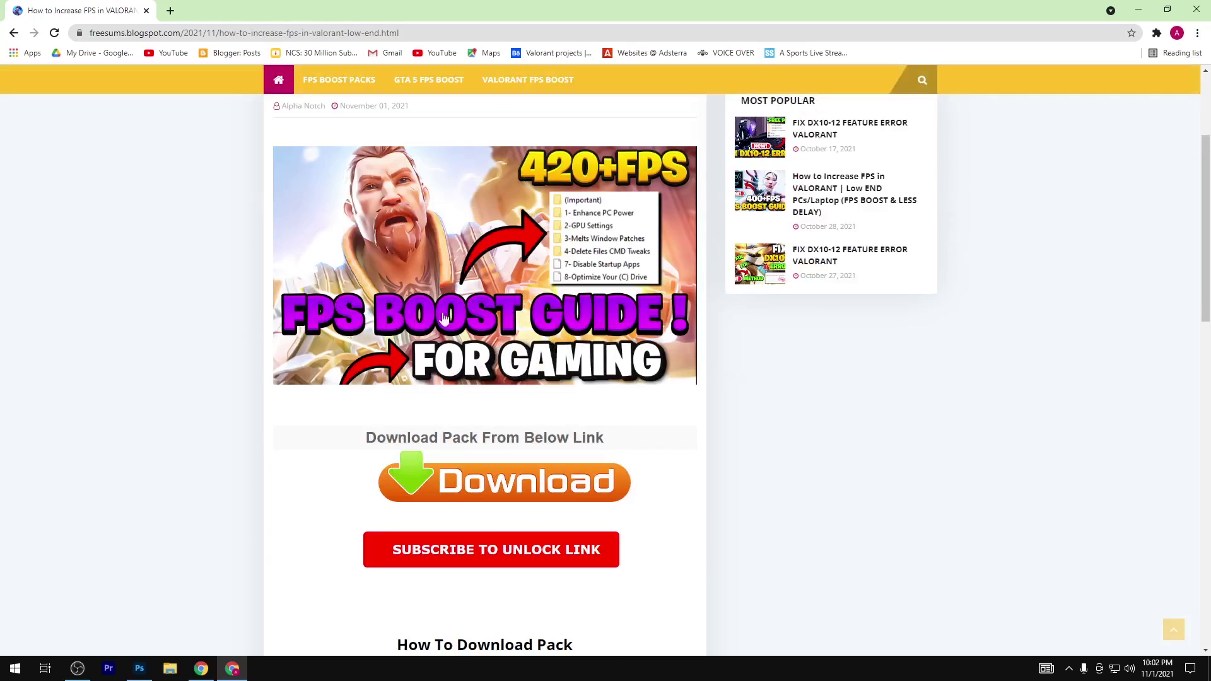
scroll(479, 315, "down", 3)
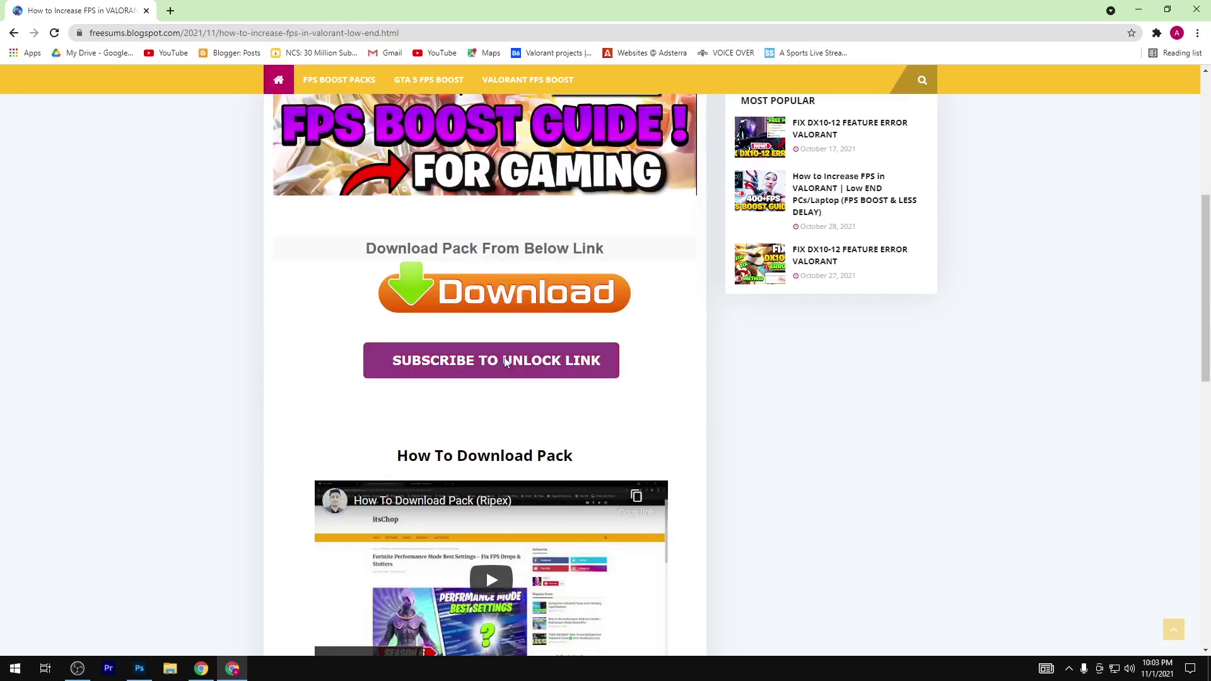
left_click(394, 362)
left_click(471, 373)
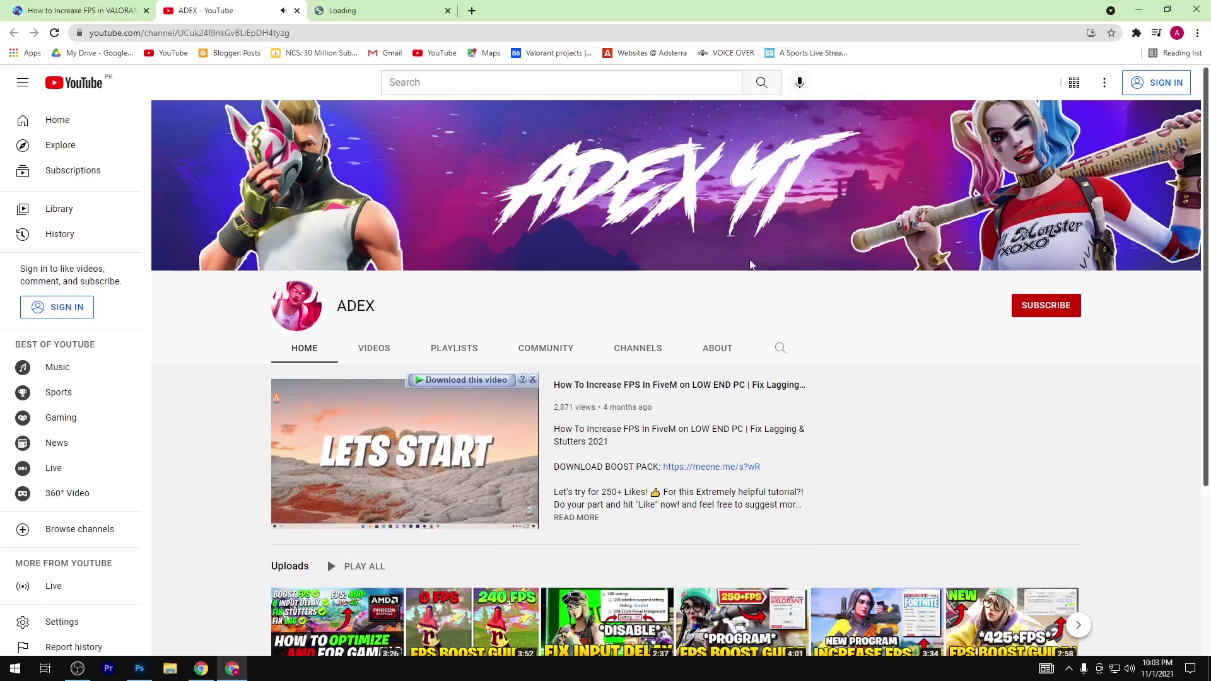
- Return to the FreeSums article and open the unlocked download link to reach the boost pack's Google Drive page
key("ctrl+shift+Tab")
scroll(451, 311, "down", 4)
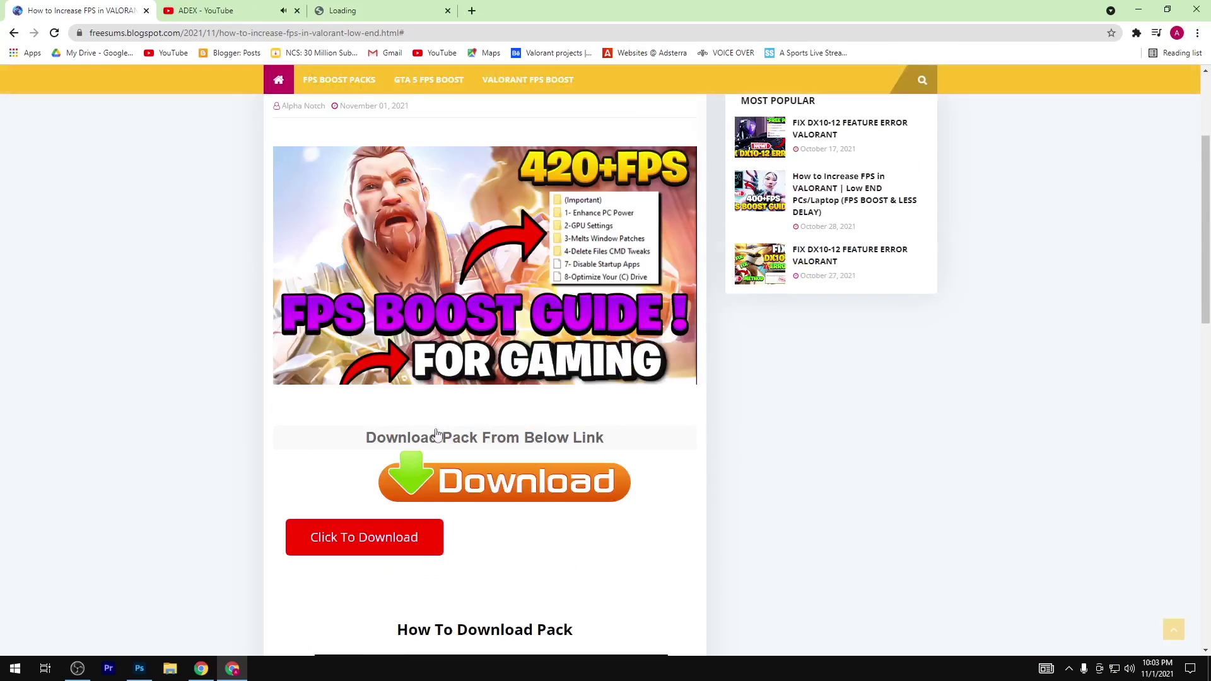
scroll(333, 452, "down", 1)
left_click(366, 474)
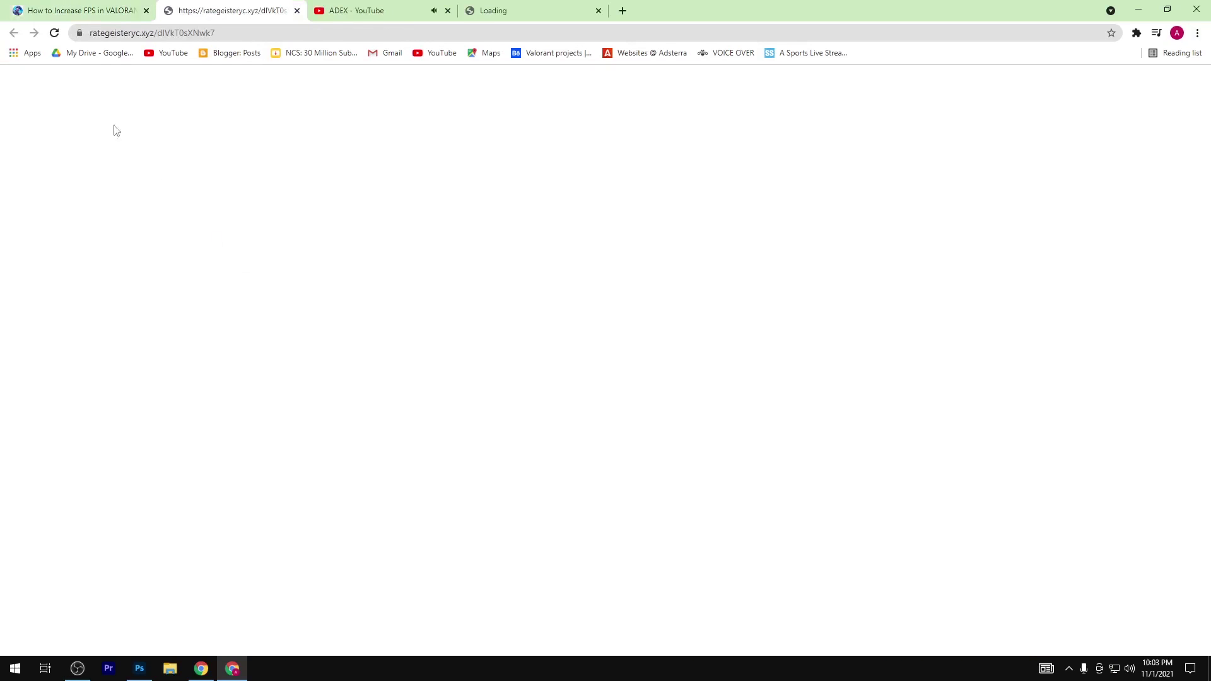
left_click(81, 10)
left_click(358, 484)
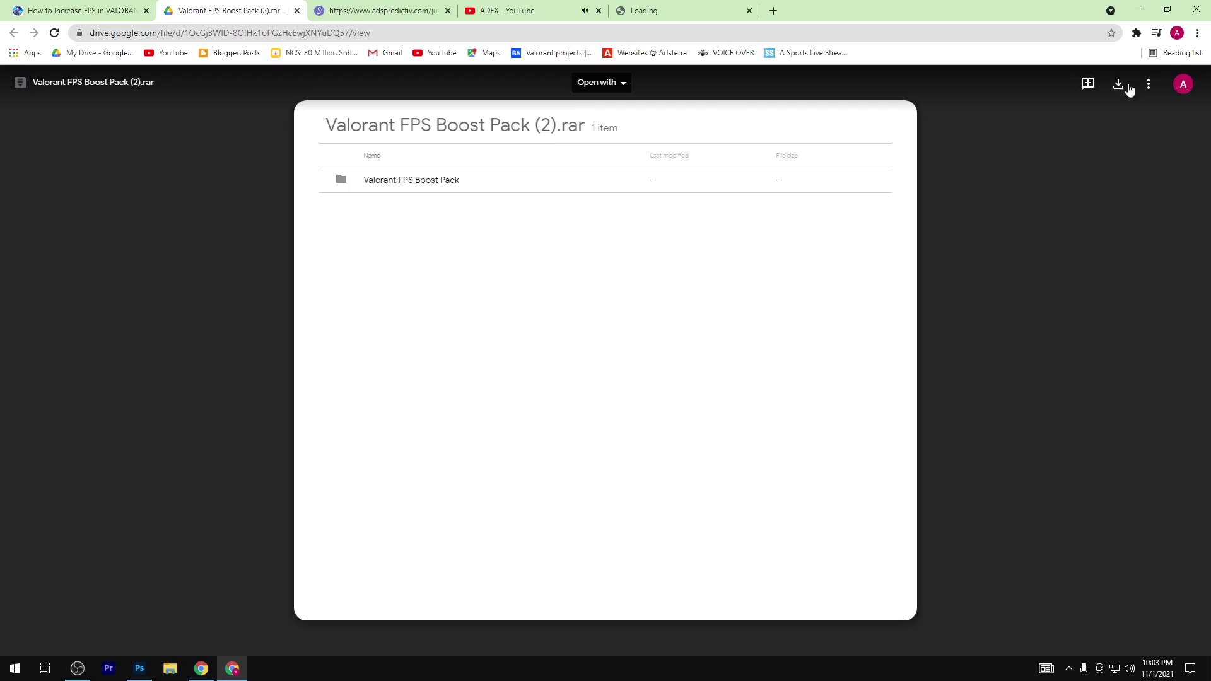
- Extract the Valorant FPS Boost Pack archive directly onto the desktop and open the extracted folder in a maximized window
left_click(1138, 9)
right_click(611, 153)
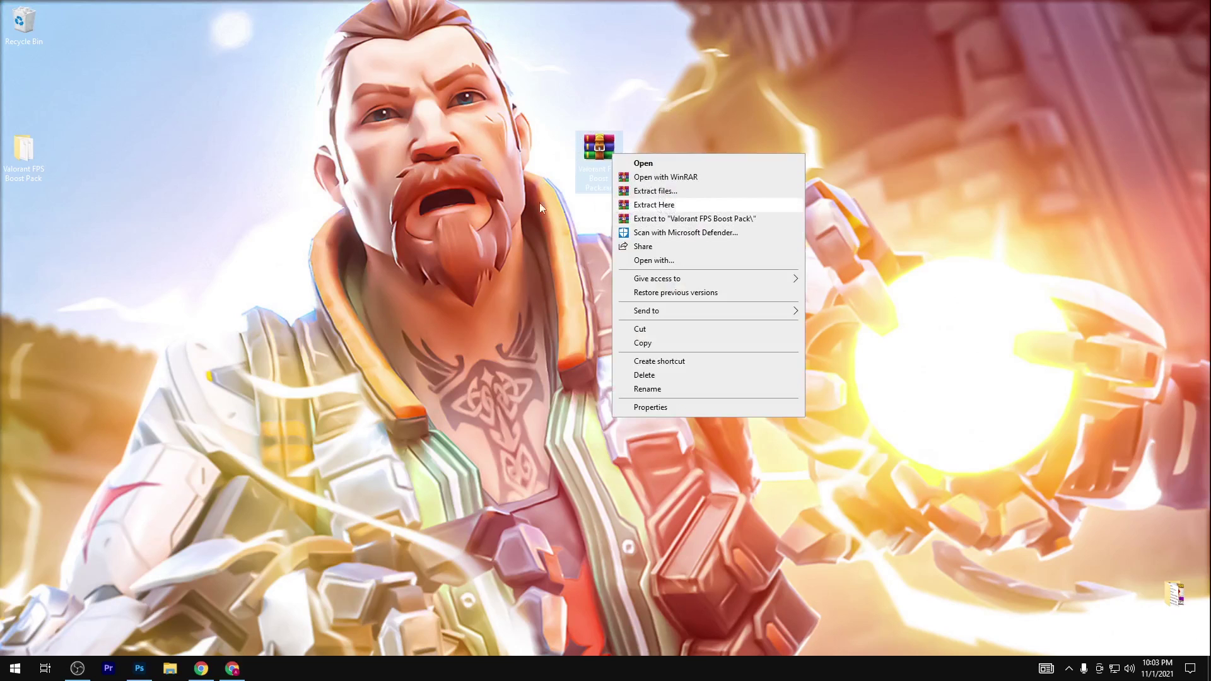
left_click(654, 204)
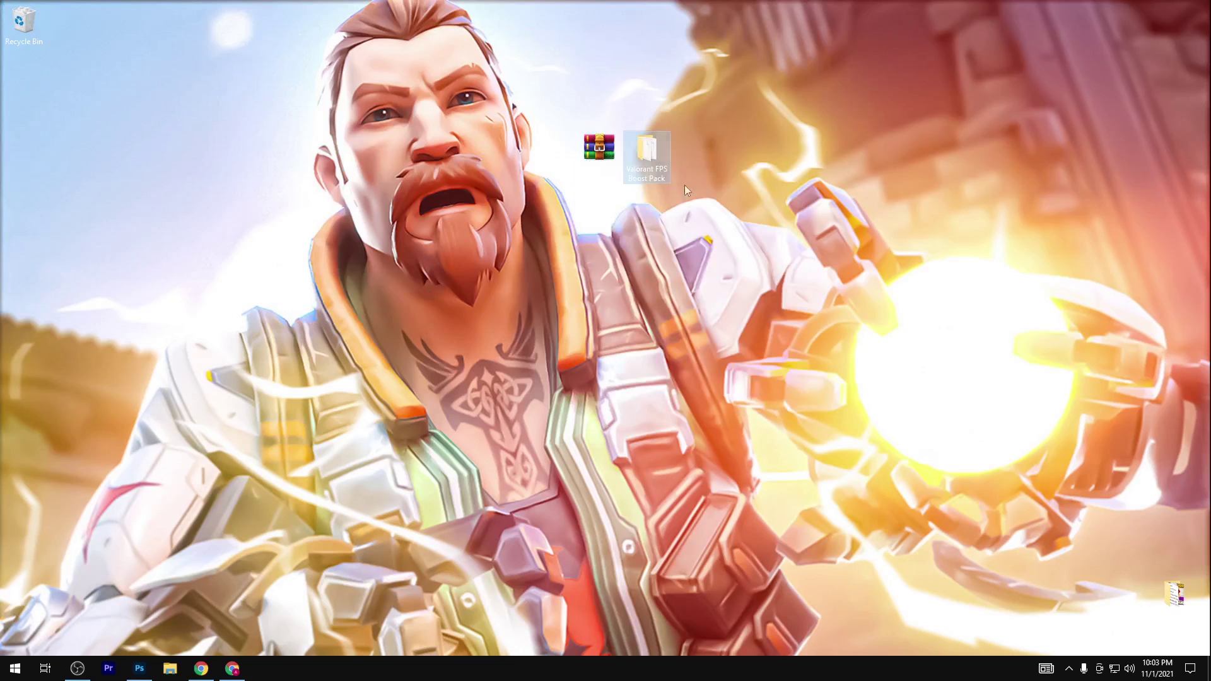
double_click(646, 151)
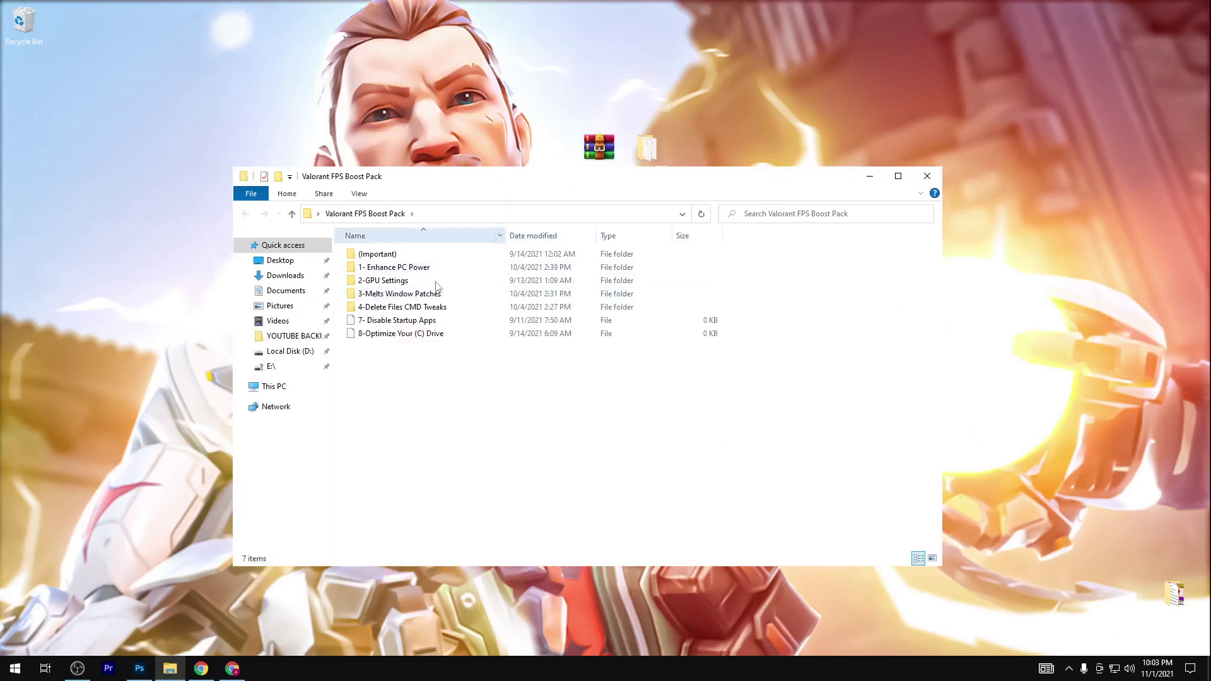
left_click(898, 176)
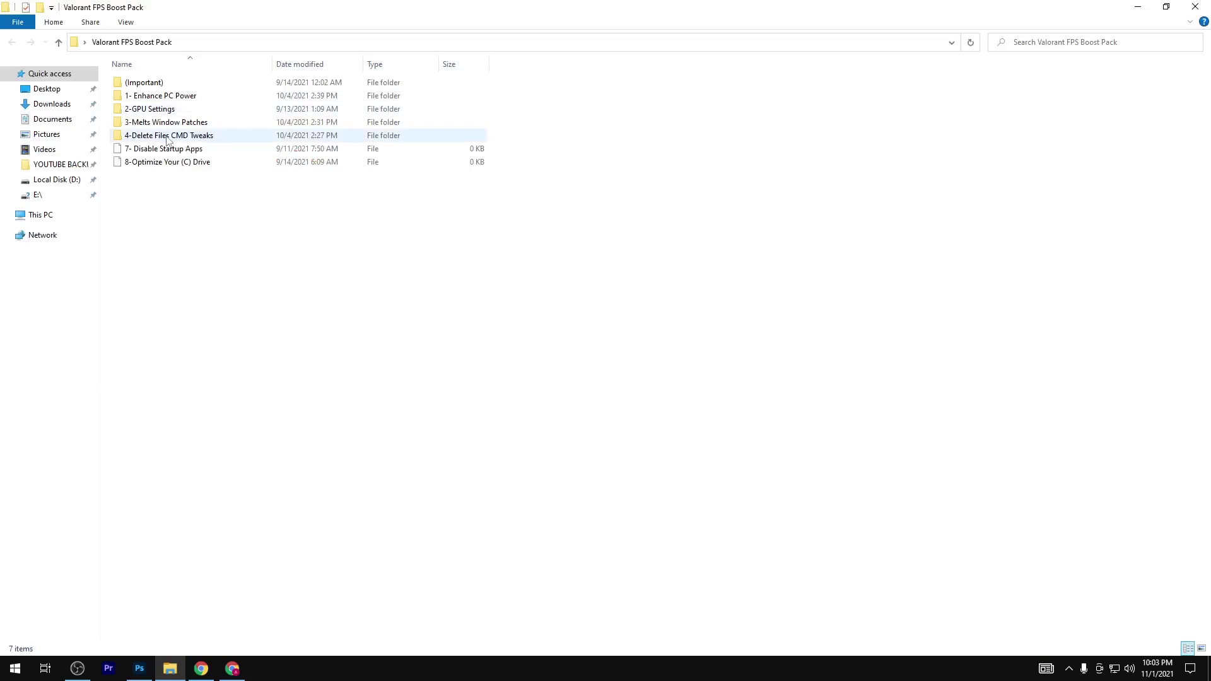
- Merge Disable UAC.reg from the (Important) folder into the registry
double_click(123, 80)
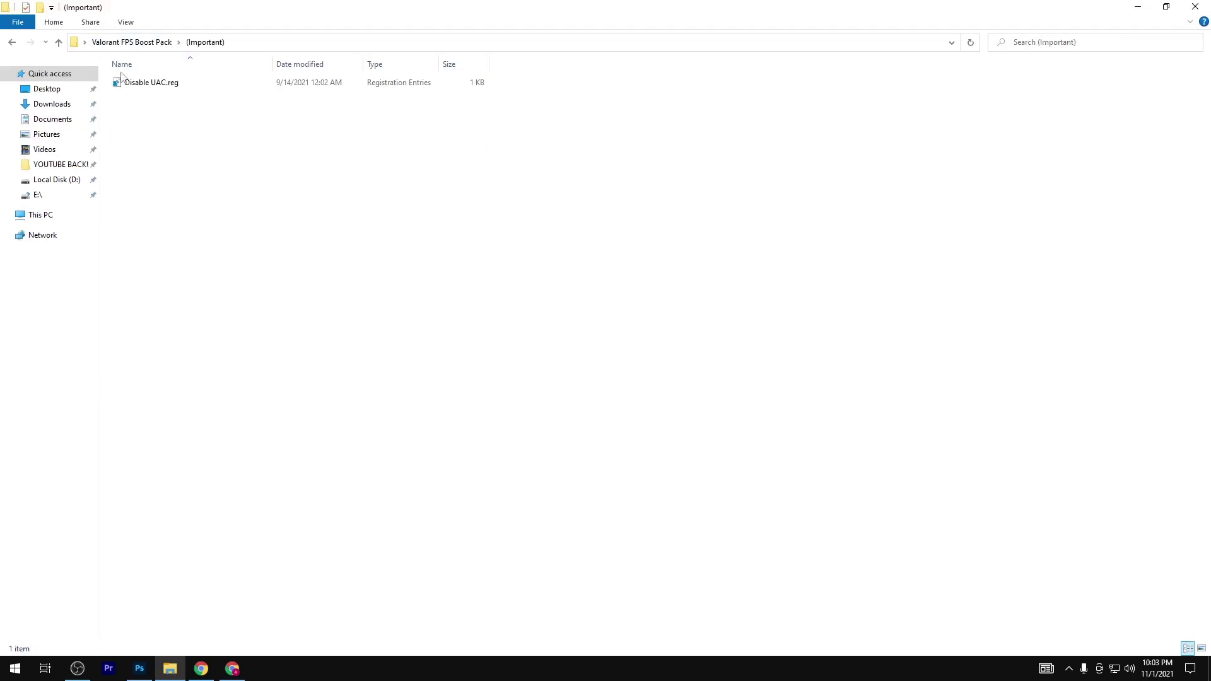
left_click(150, 85)
right_click(149, 82)
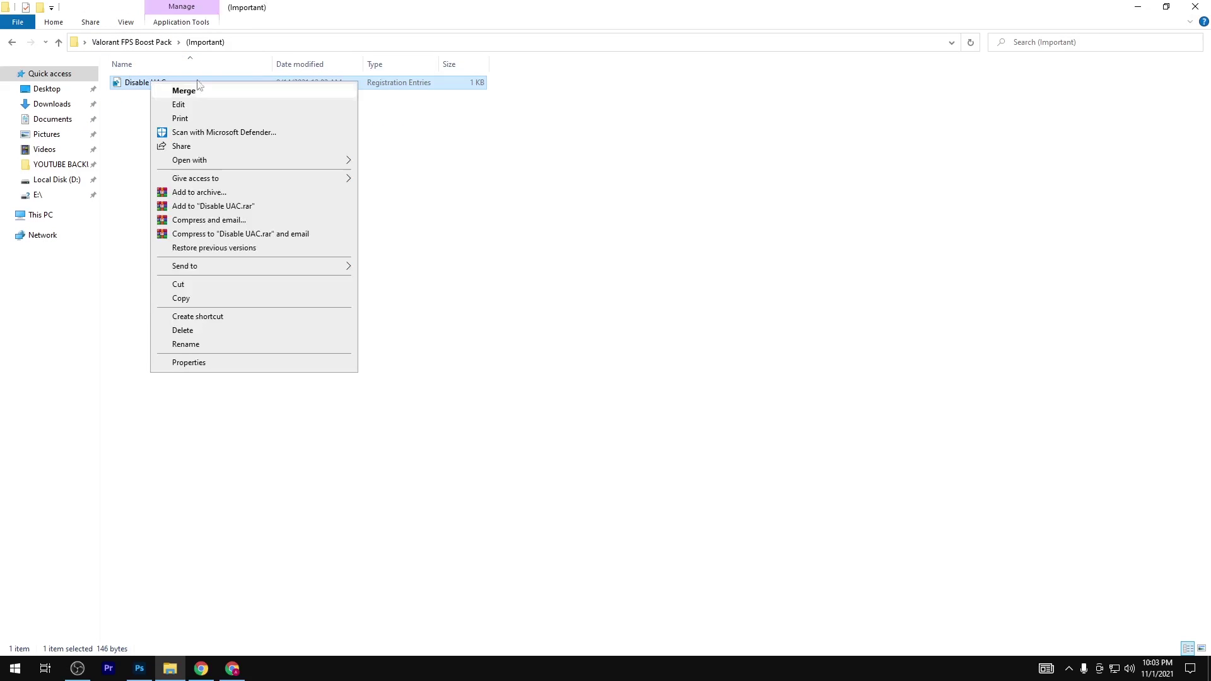
left_click(169, 89)
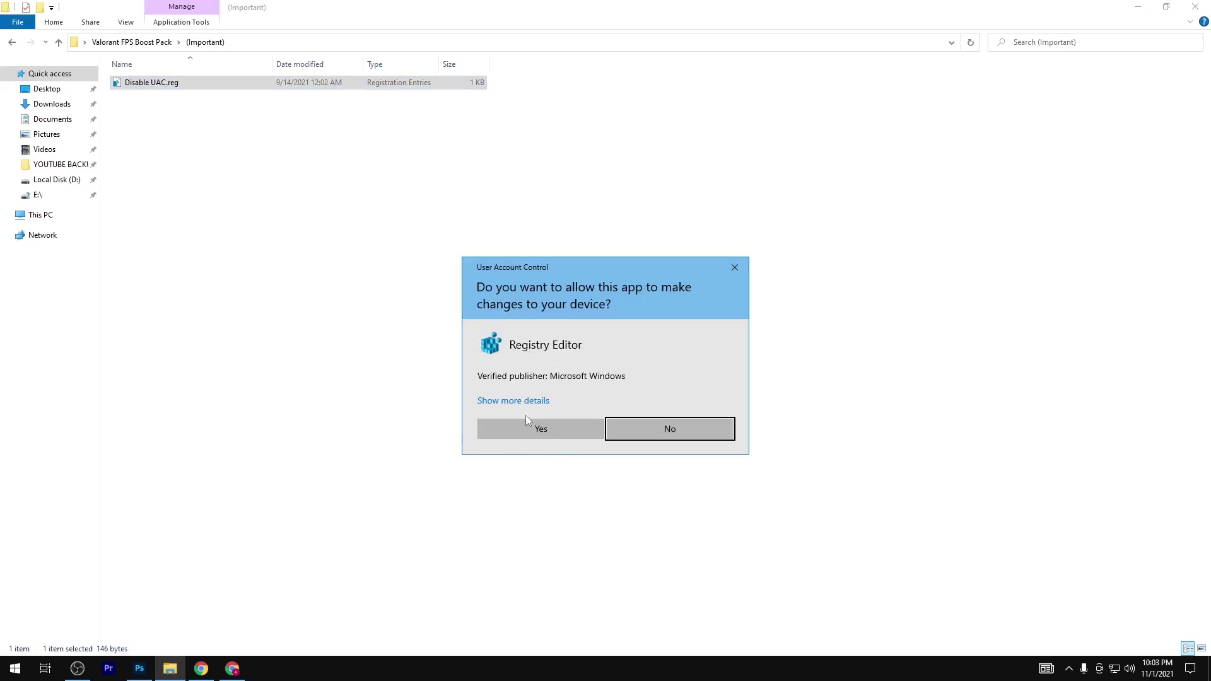
left_click(526, 423)
left_click(700, 355)
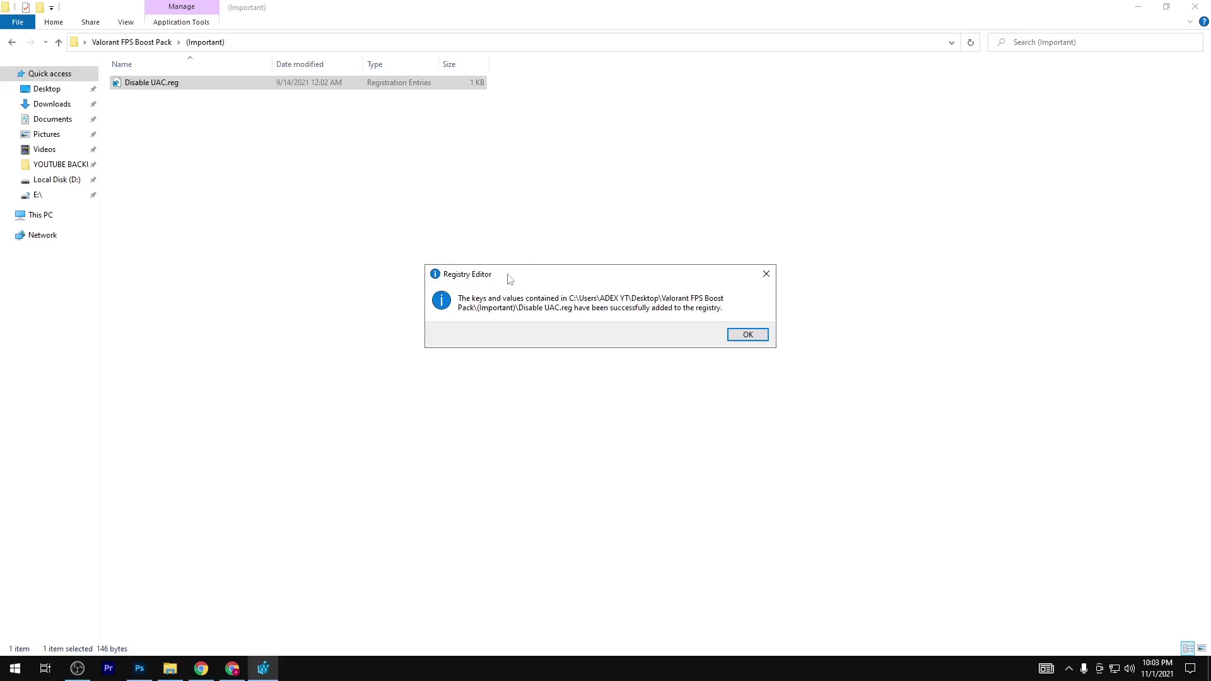
left_click(744, 336)
- Open Power Plans from the 1- Enhance PC Power folder and start a High performance-based plan named VALORANT FPS BOOST
key("BackSpace")
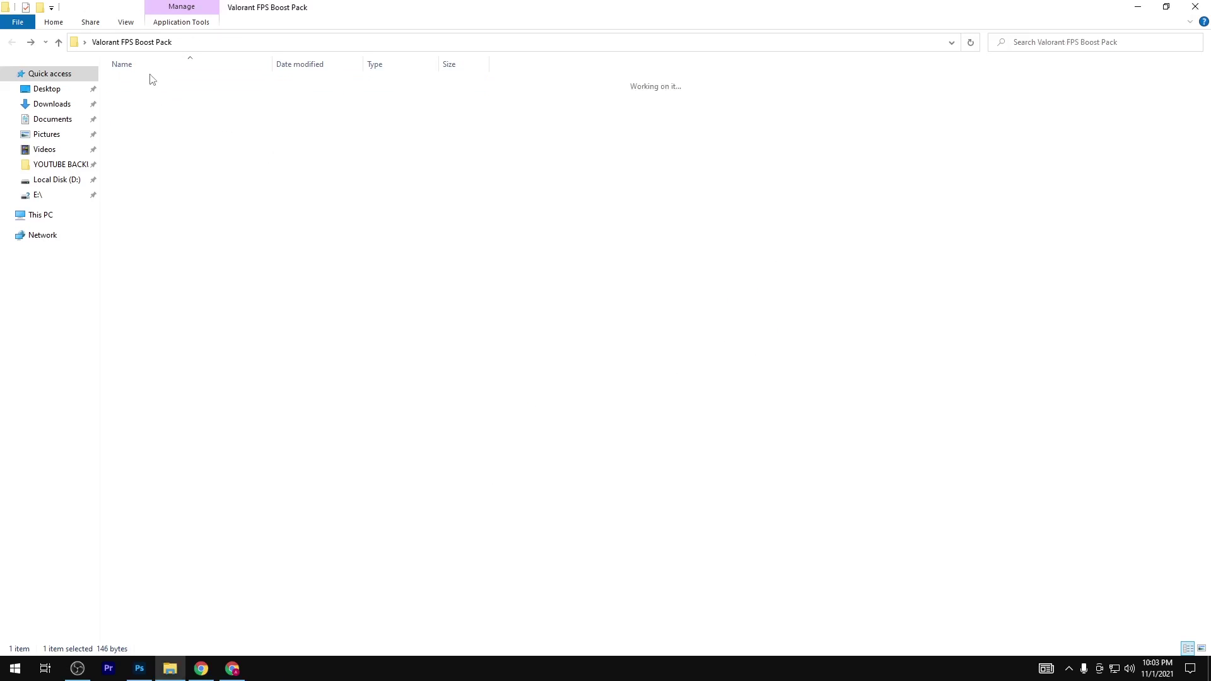
double_click(155, 96)
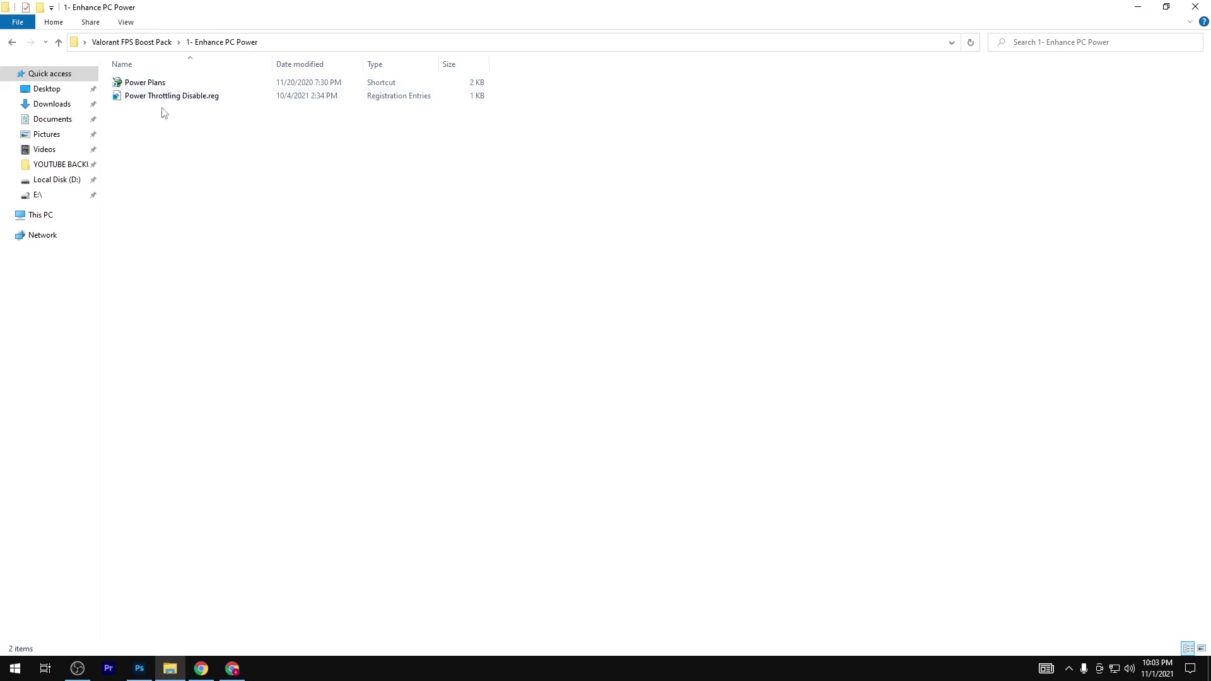
double_click(165, 85)
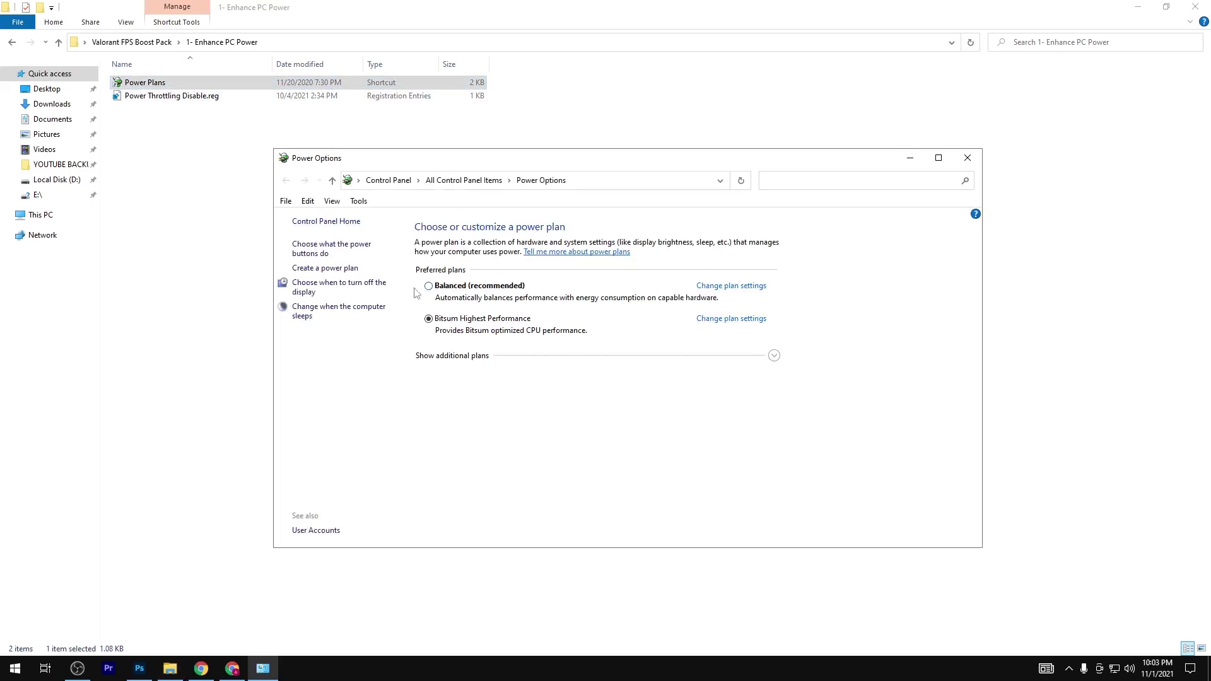
left_click(322, 268)
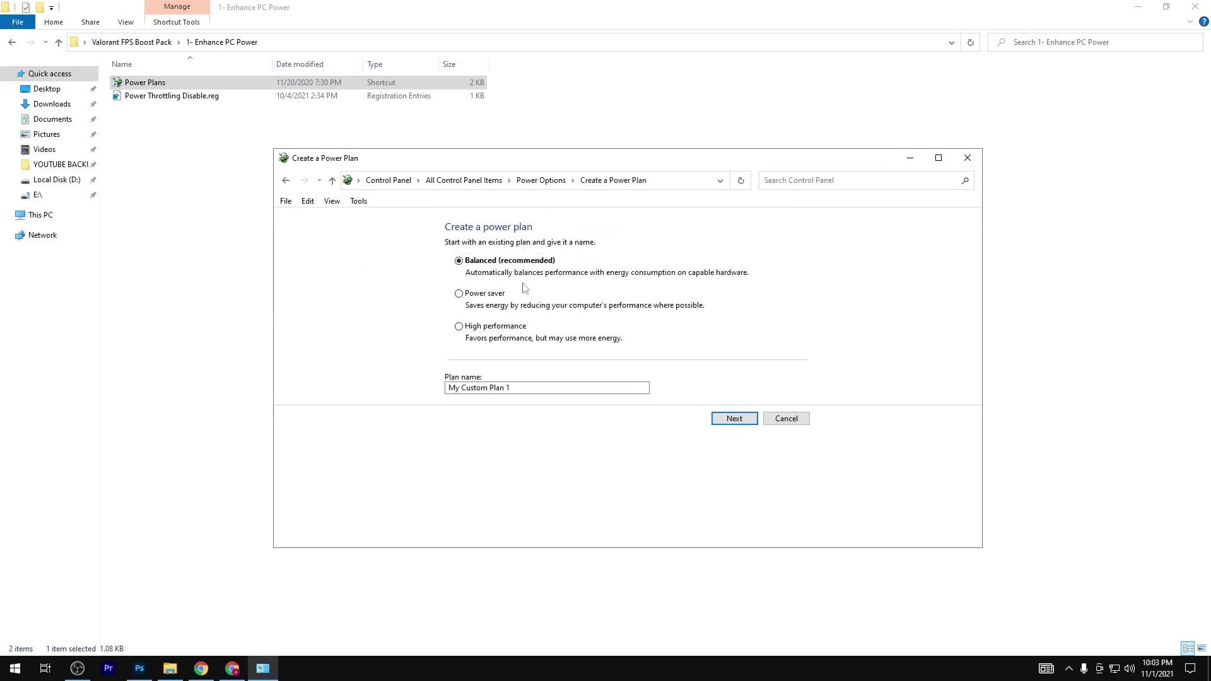
left_click(449, 387)
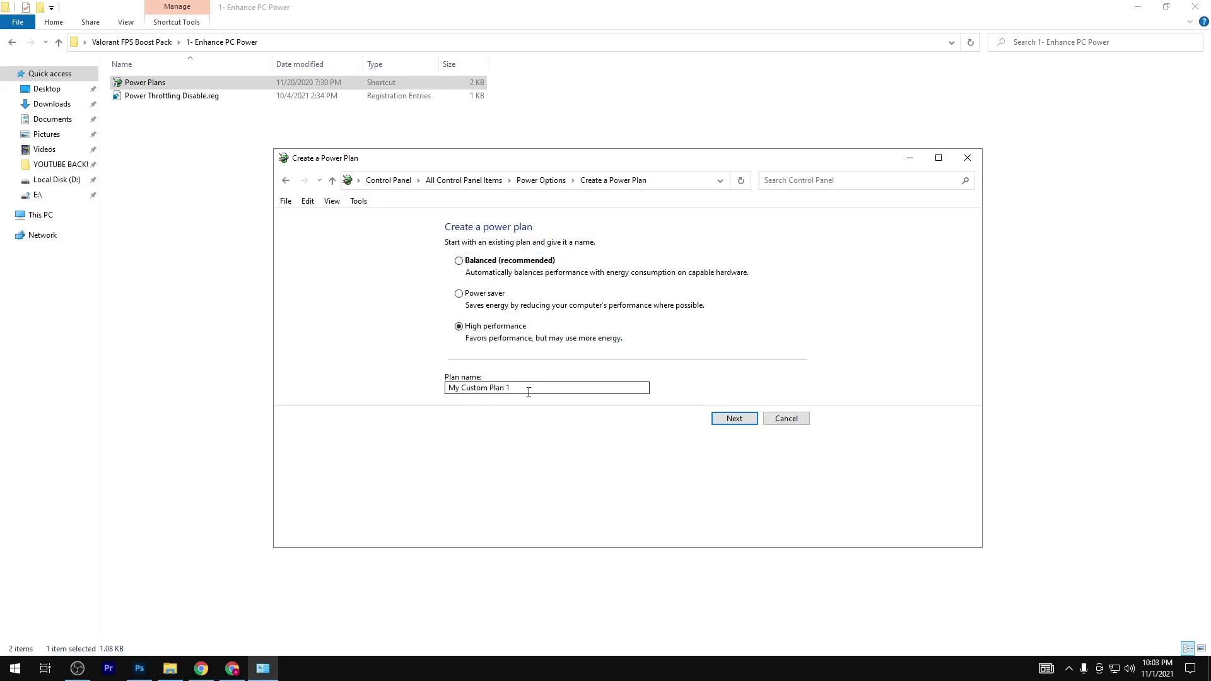
left_click_drag(515, 389, 415, 389)
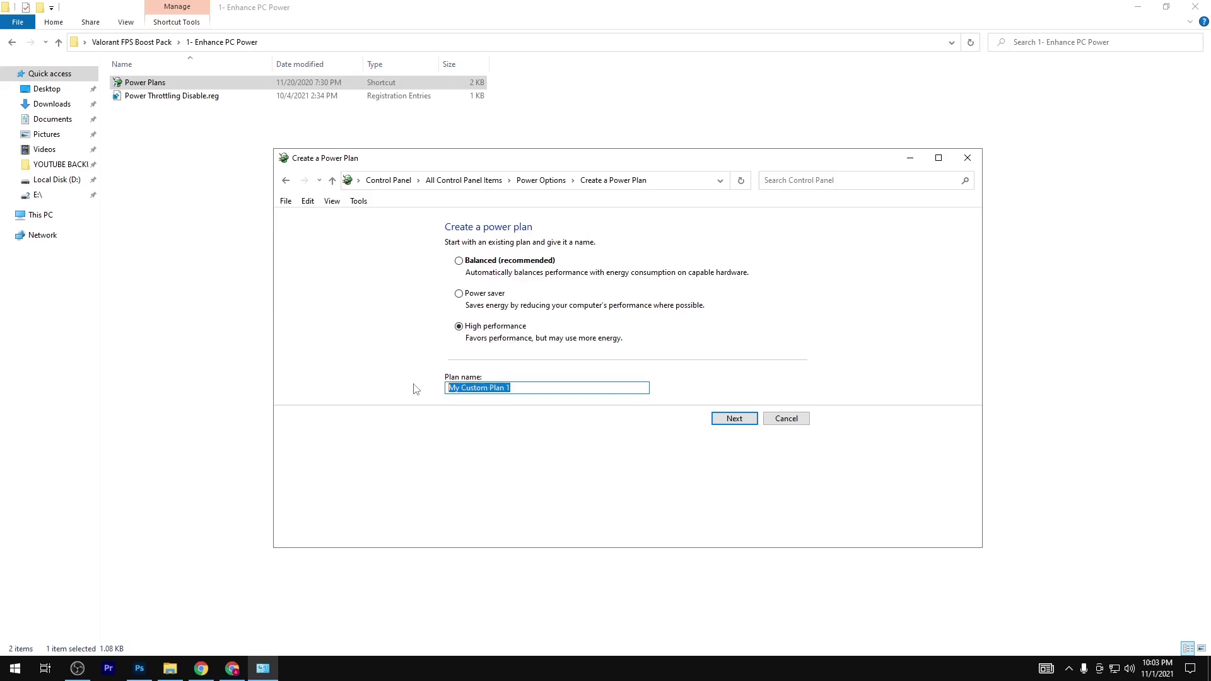
type("VALORANT FPS BOOST")
left_click(735, 422)
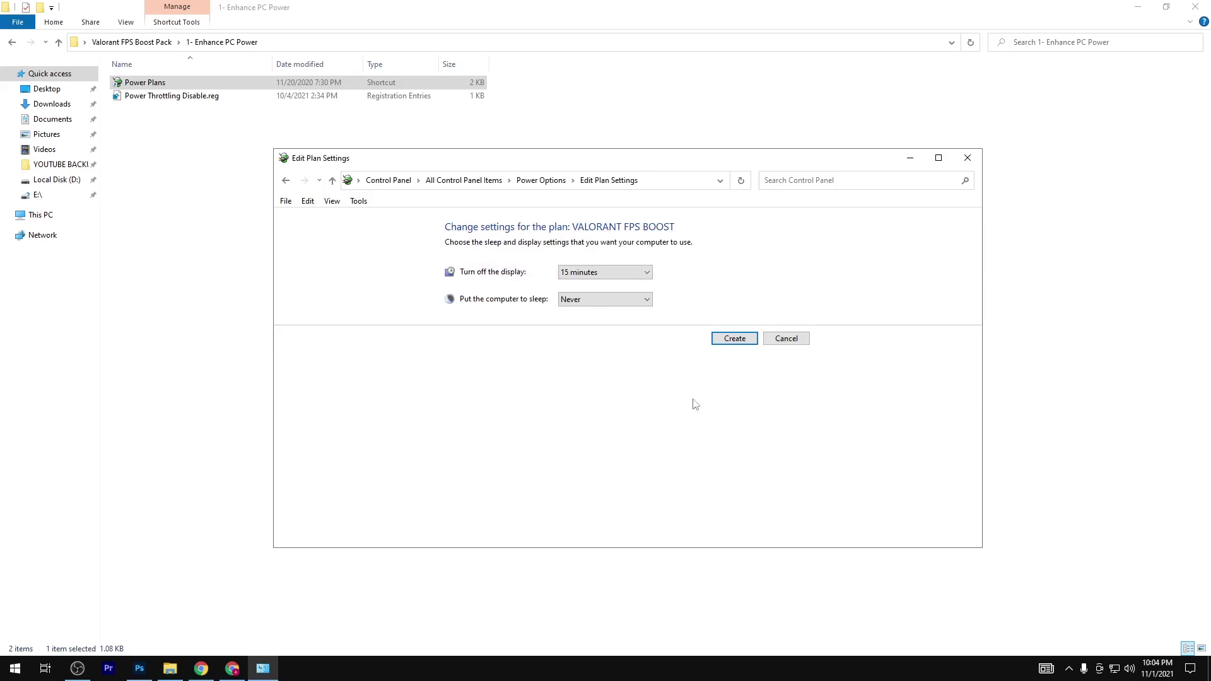
- Set the new power plan's display turn-off time to Never, create the plan, and close Power Options
left_click(604, 272)
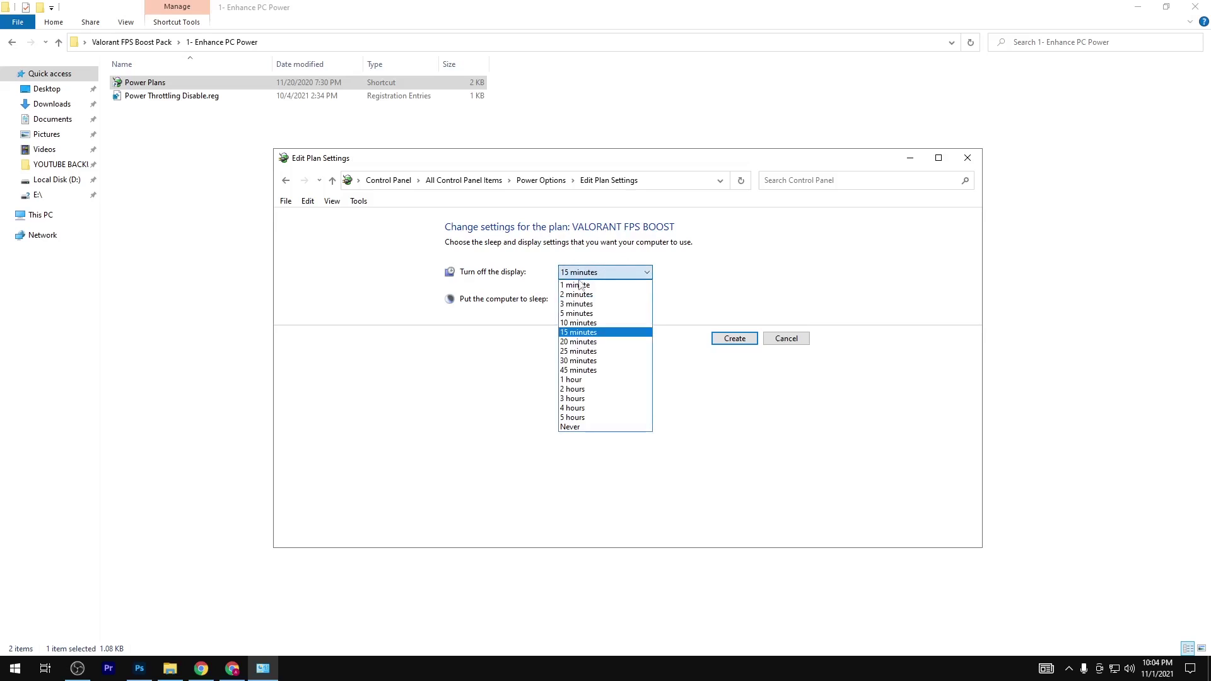
left_click(583, 433)
left_click(646, 273)
left_click(575, 429)
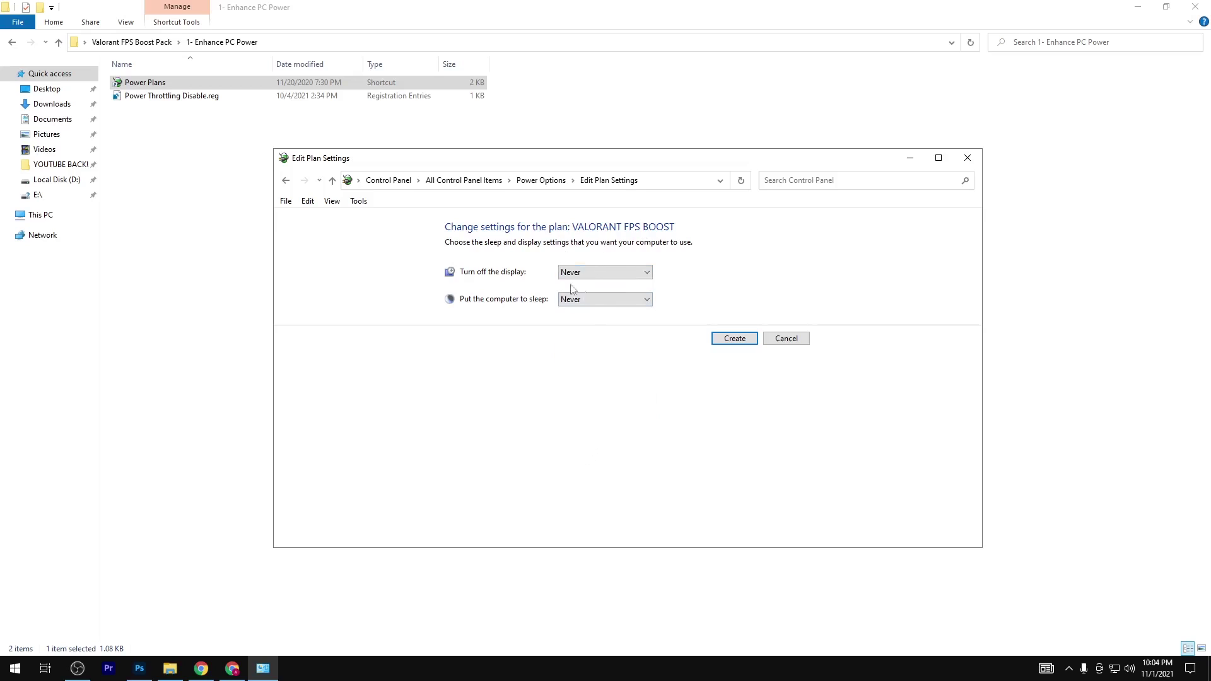
left_click(734, 338)
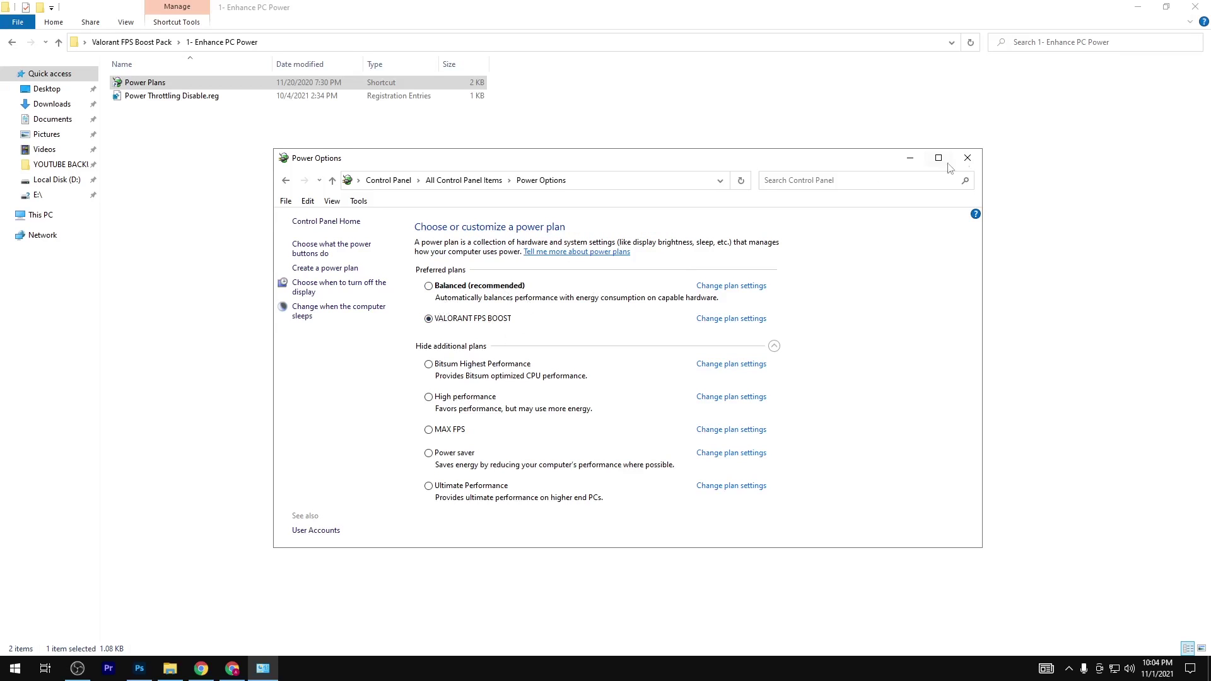
left_click(967, 158)
- Merge Power Throttling Disable.reg from the 1- Enhance PC Power folder into the registry
right_click(195, 98)
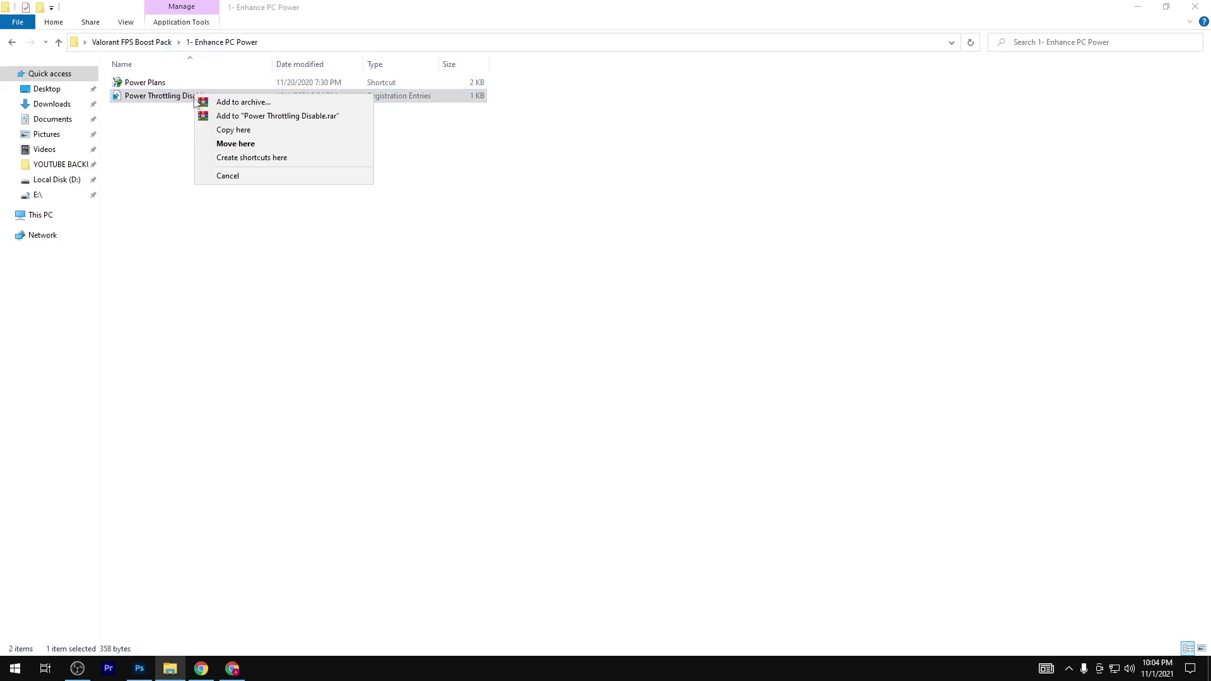
right_click(113, 95)
left_click(145, 101)
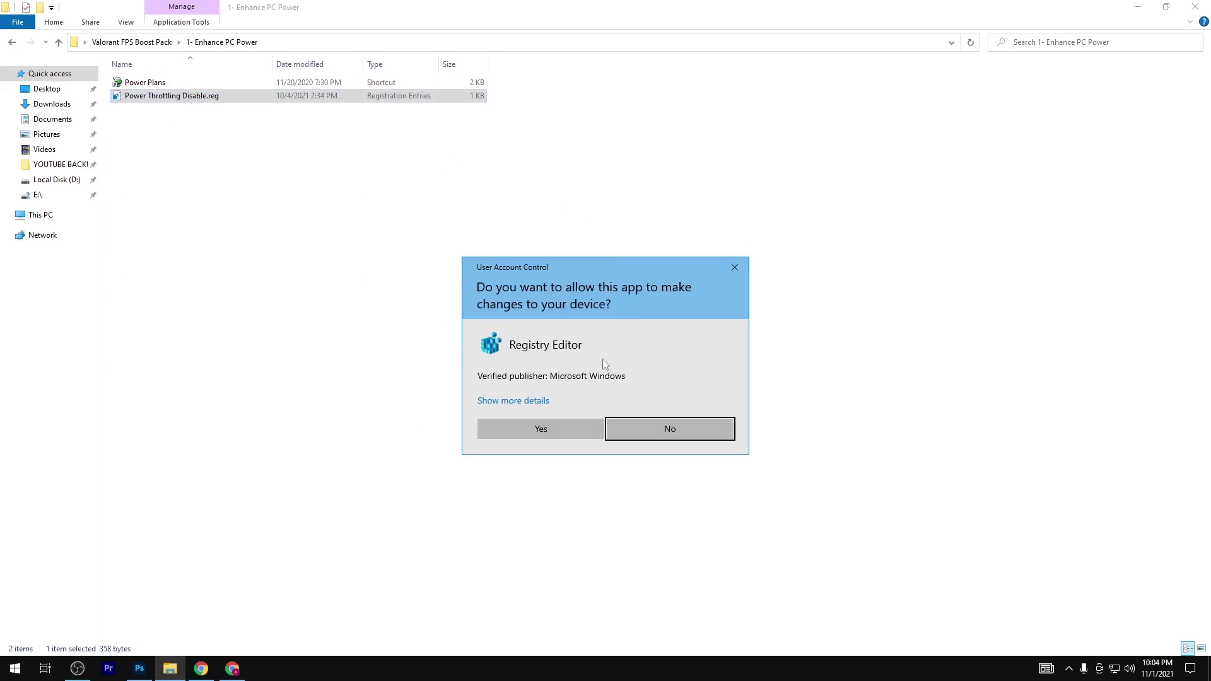
left_click(538, 428)
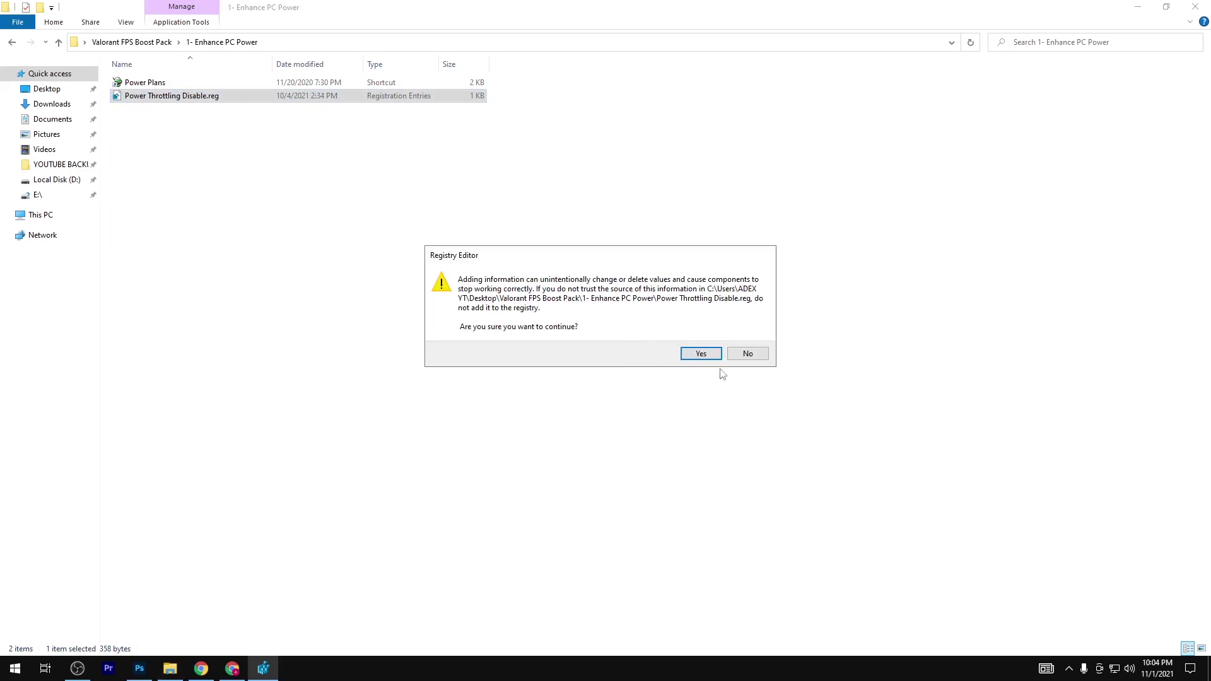
left_click(706, 353)
left_click(747, 335)
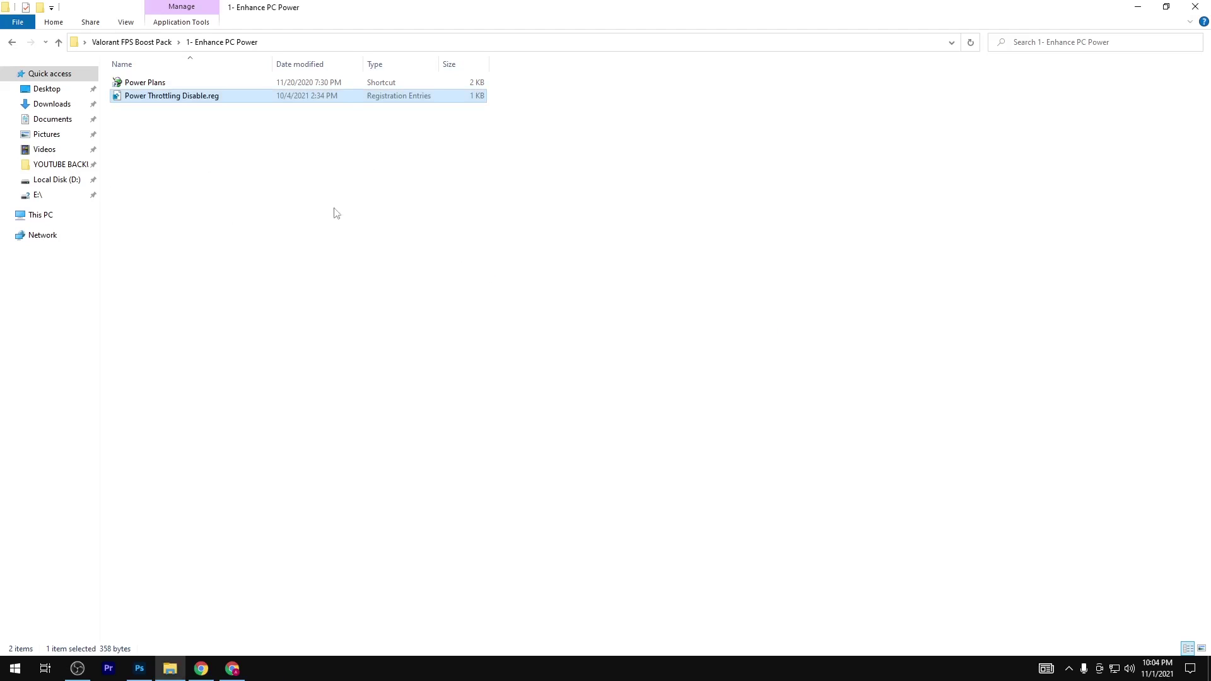
- Open the NVIDIA folder inside 2-GPU Settings and select all of its files for review
key("alt+Left")
double_click(186, 108)
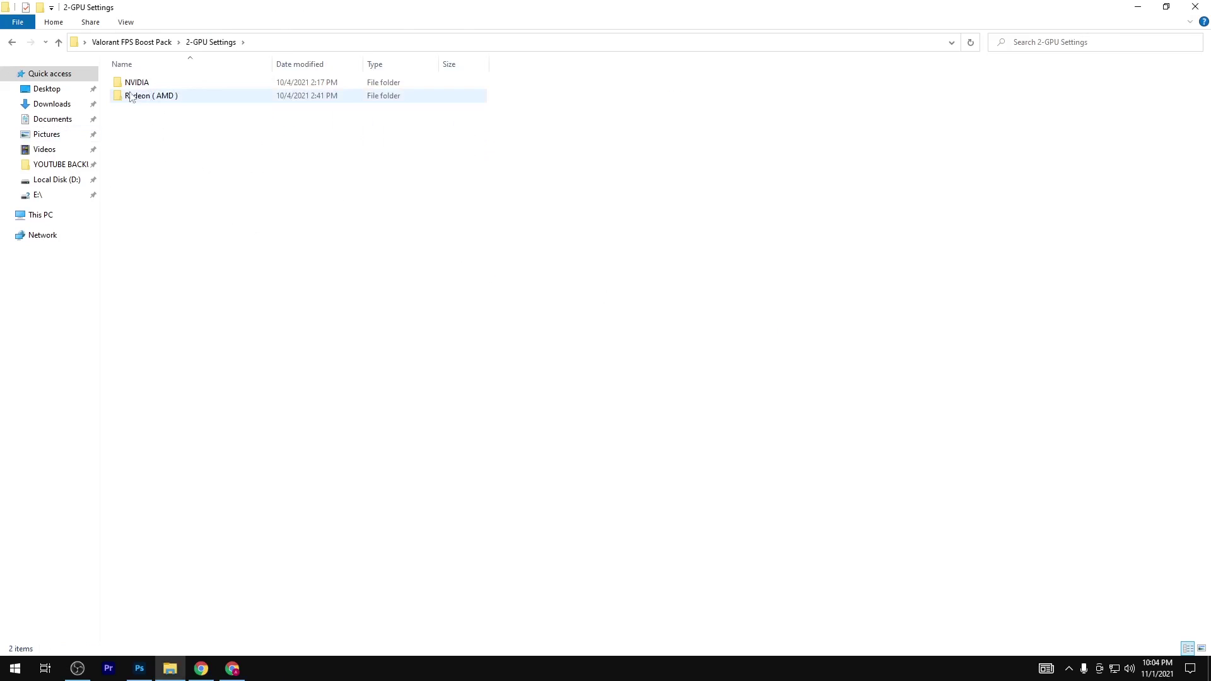
double_click(175, 87)
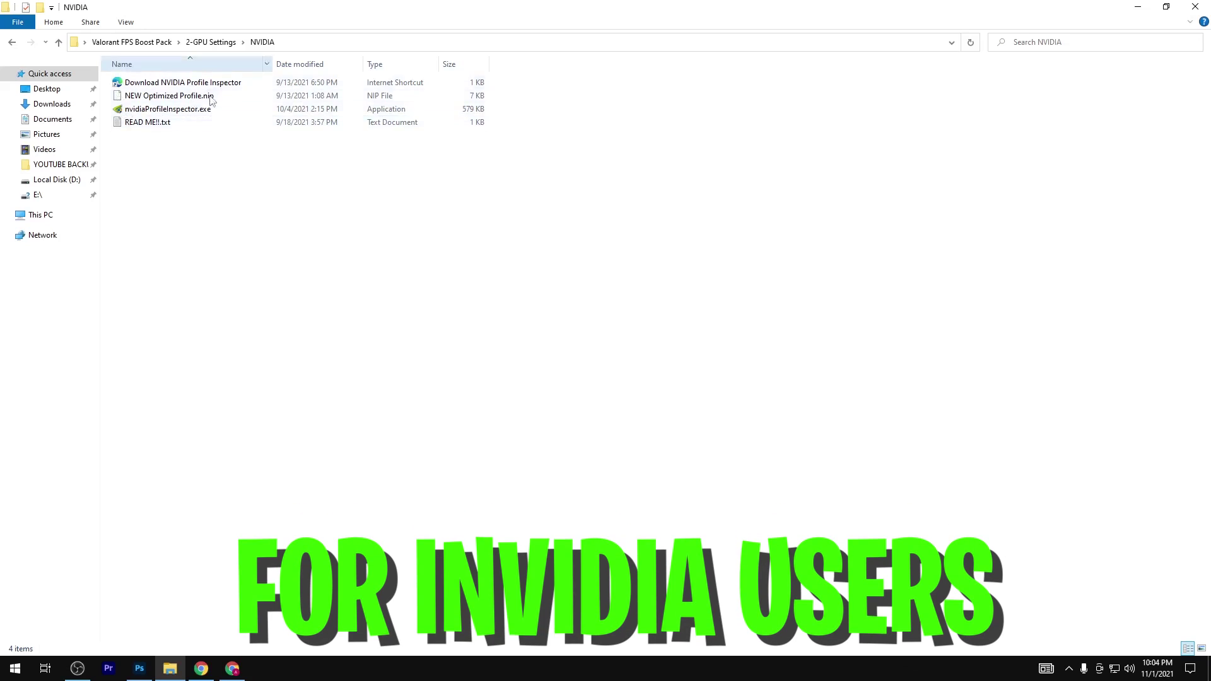
left_click(158, 83)
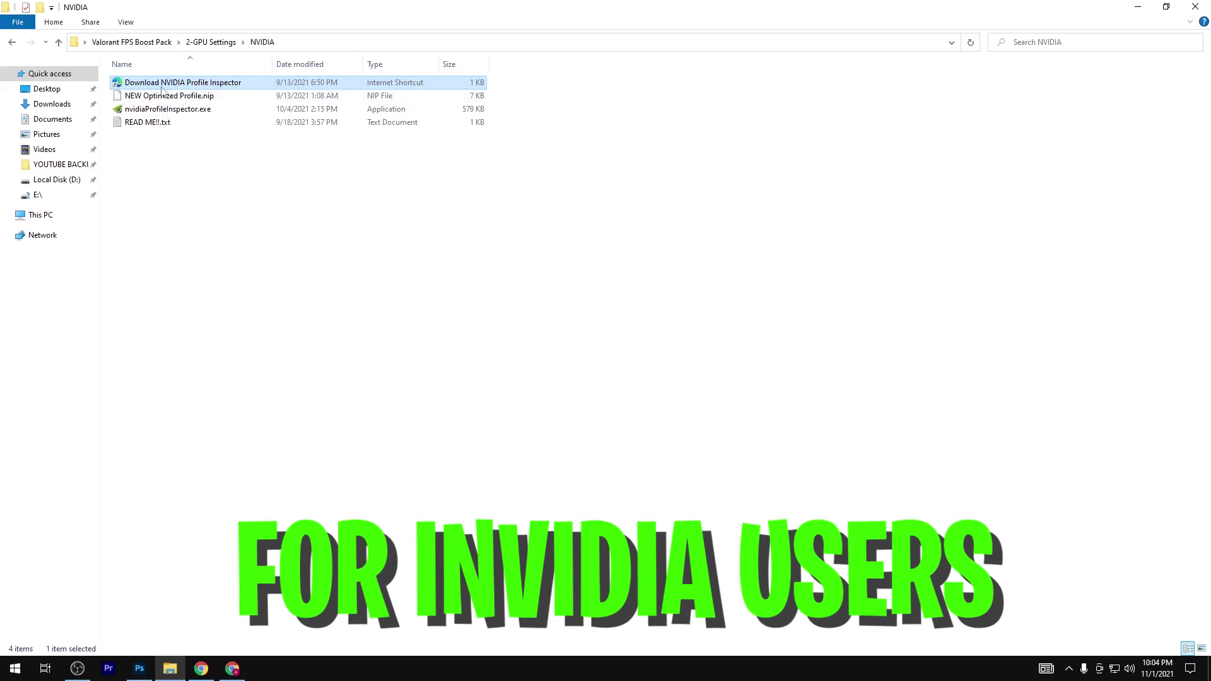
left_click_drag(168, 135, 104, 58)
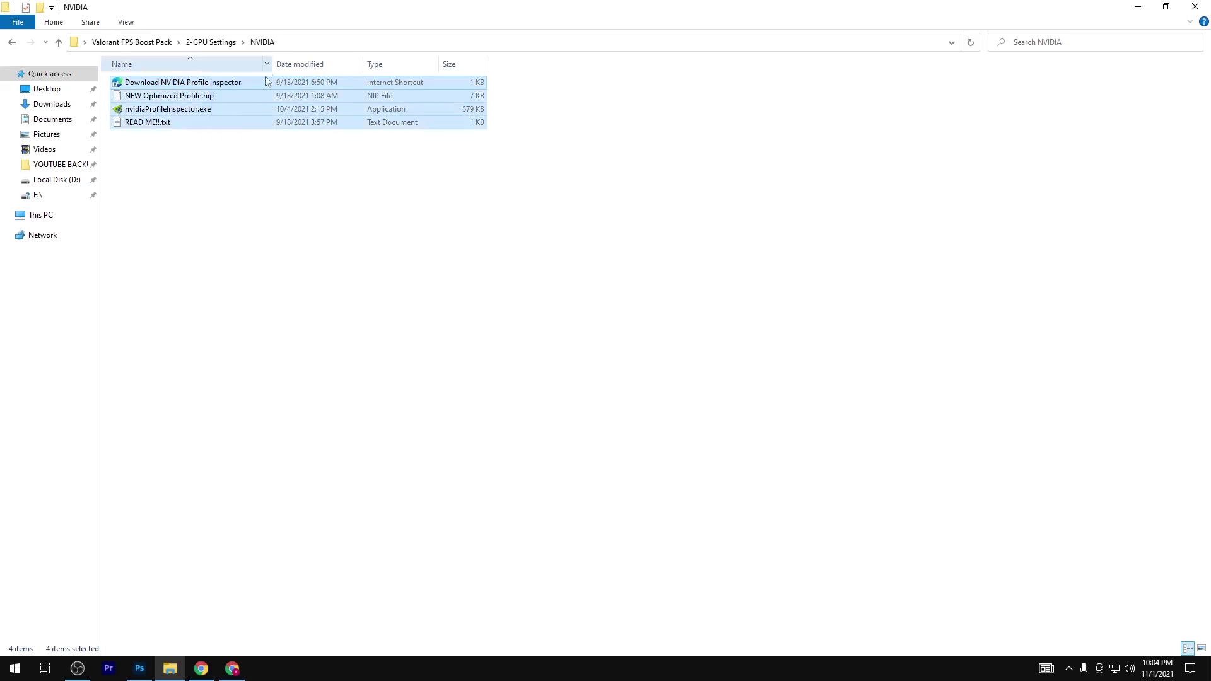
- Open the Radeon ( AMD ) folder inside 2-GPU Settings and select both of its registry files for review
key("alt+Left")
double_click(187, 96)
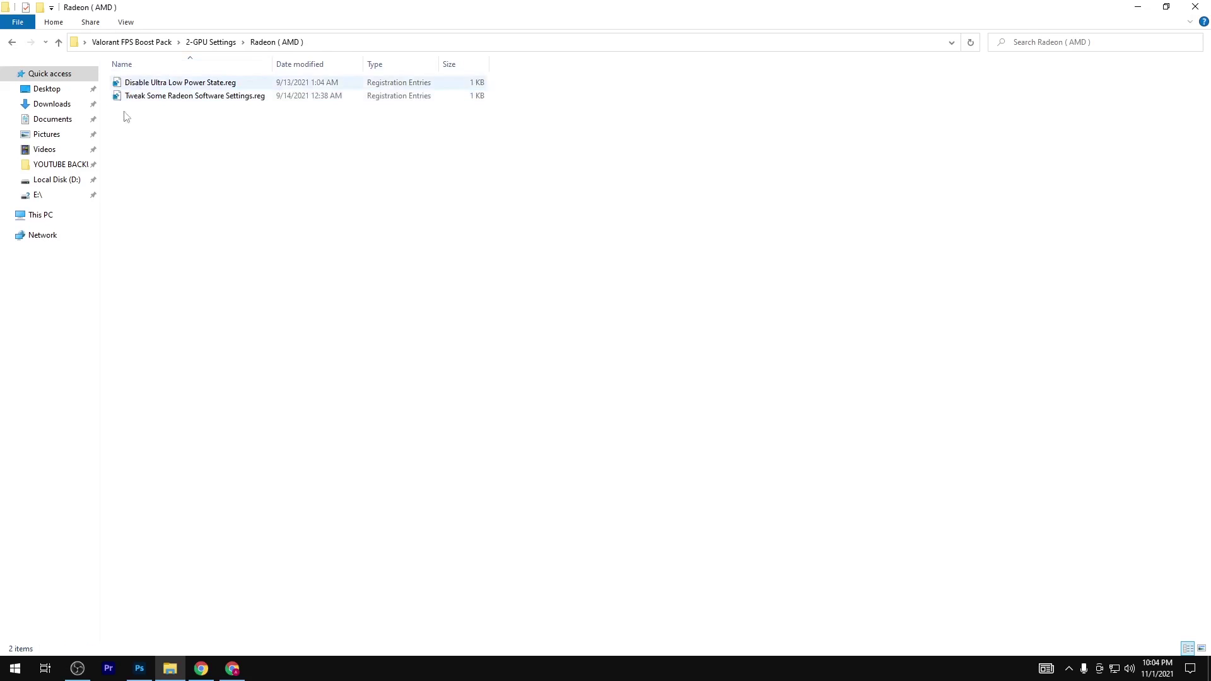
left_click(230, 87)
right_click(203, 74)
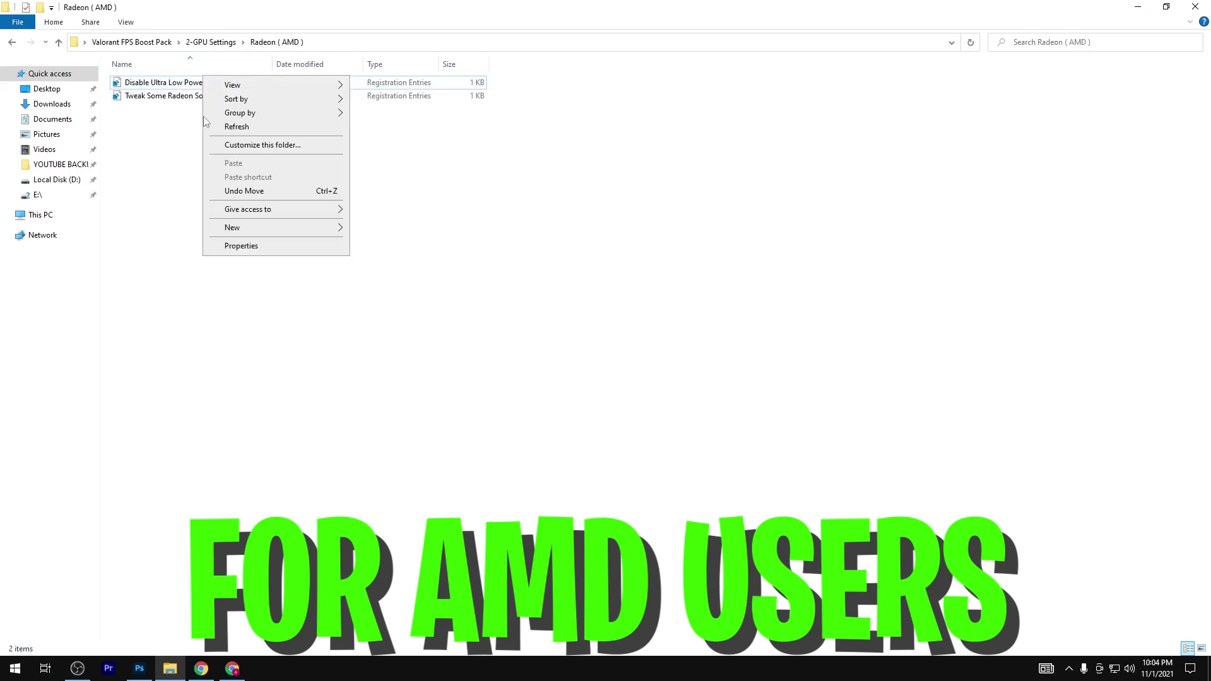
left_click_drag(195, 122, 158, 75)
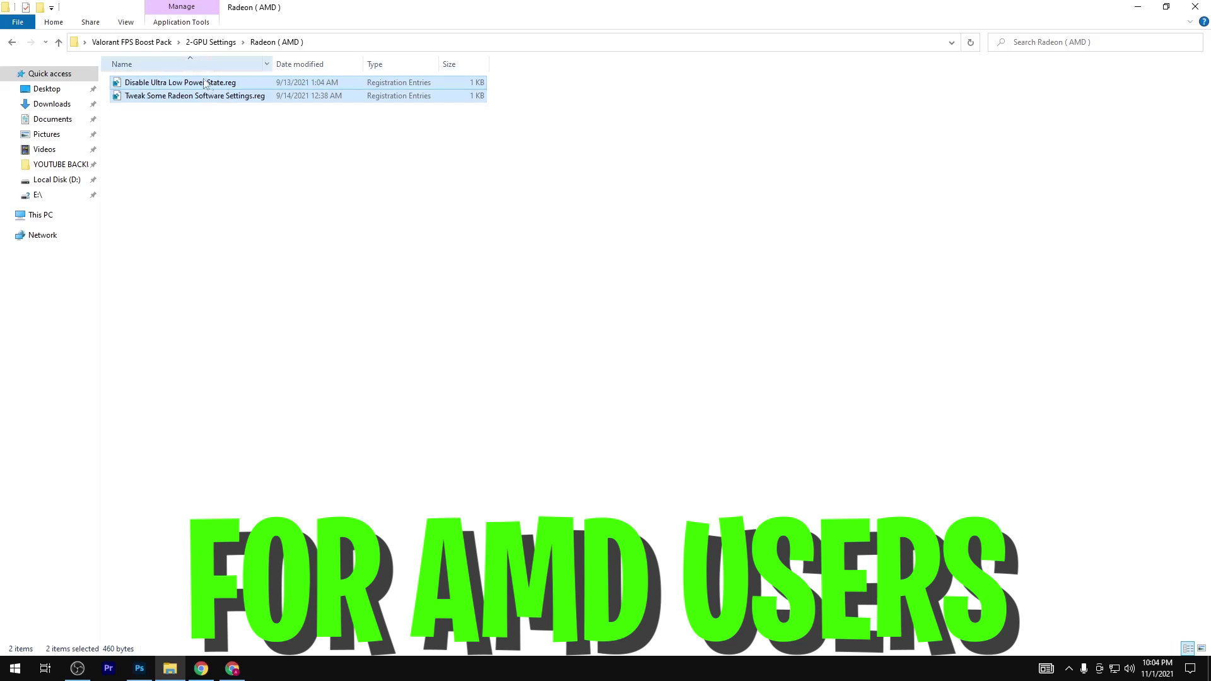
- Merge the Disable Spectre & Meltdown Windows Patches.reg file from the 3-Melts Window Patches folder into the registry
key("alt+Left")
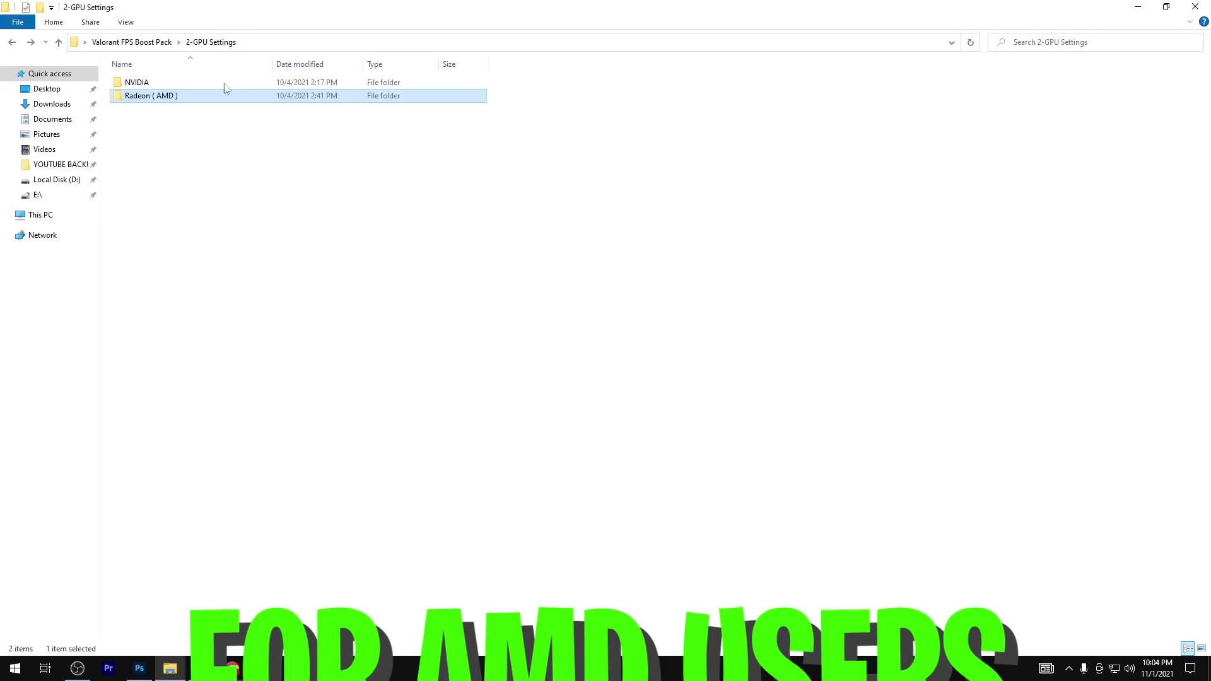
key("alt+Left")
double_click(165, 122)
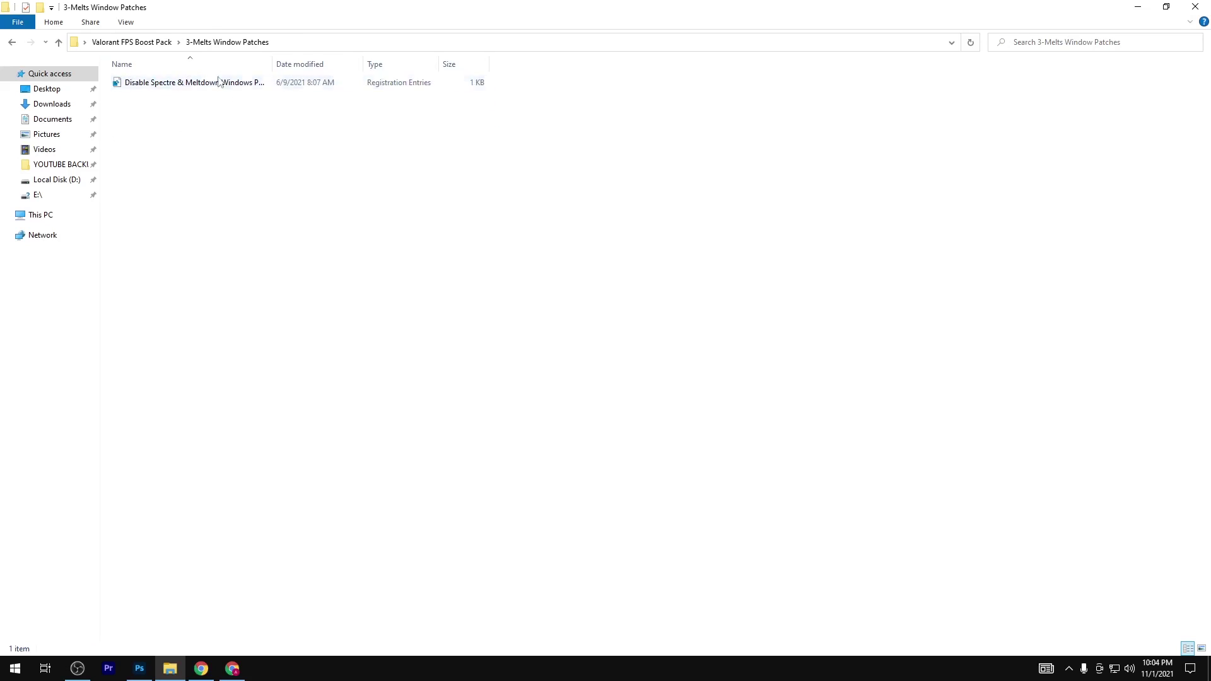
right_click(178, 83)
left_click(255, 88)
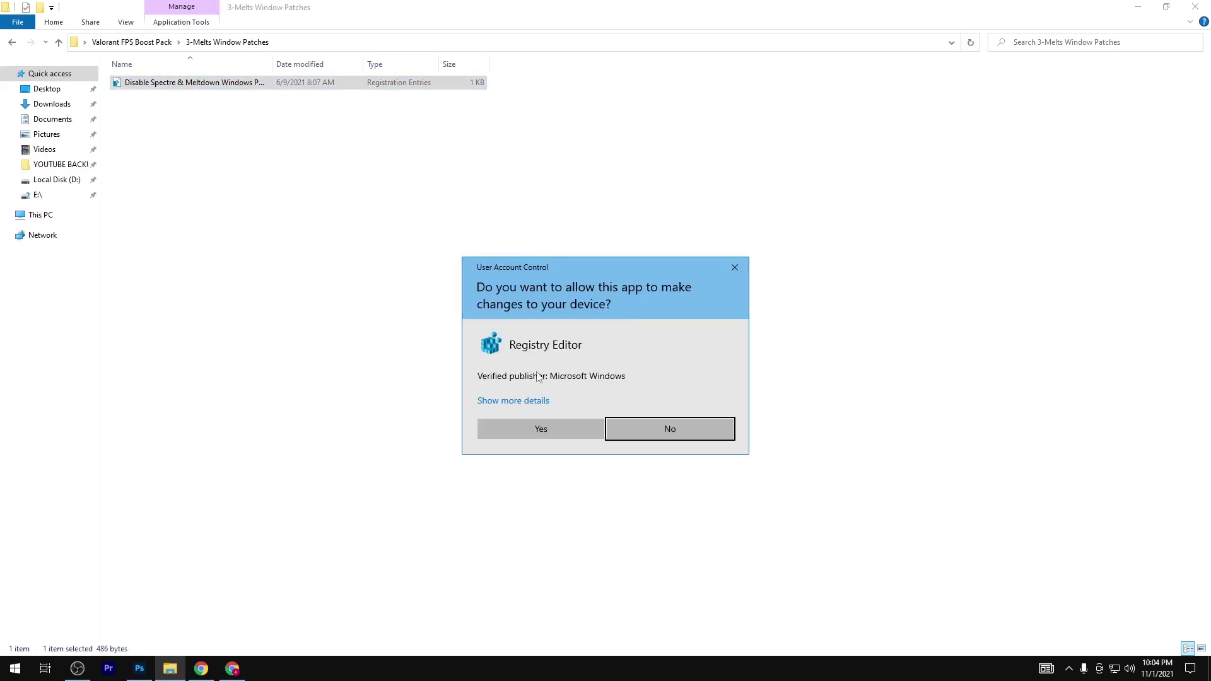
left_click(546, 432)
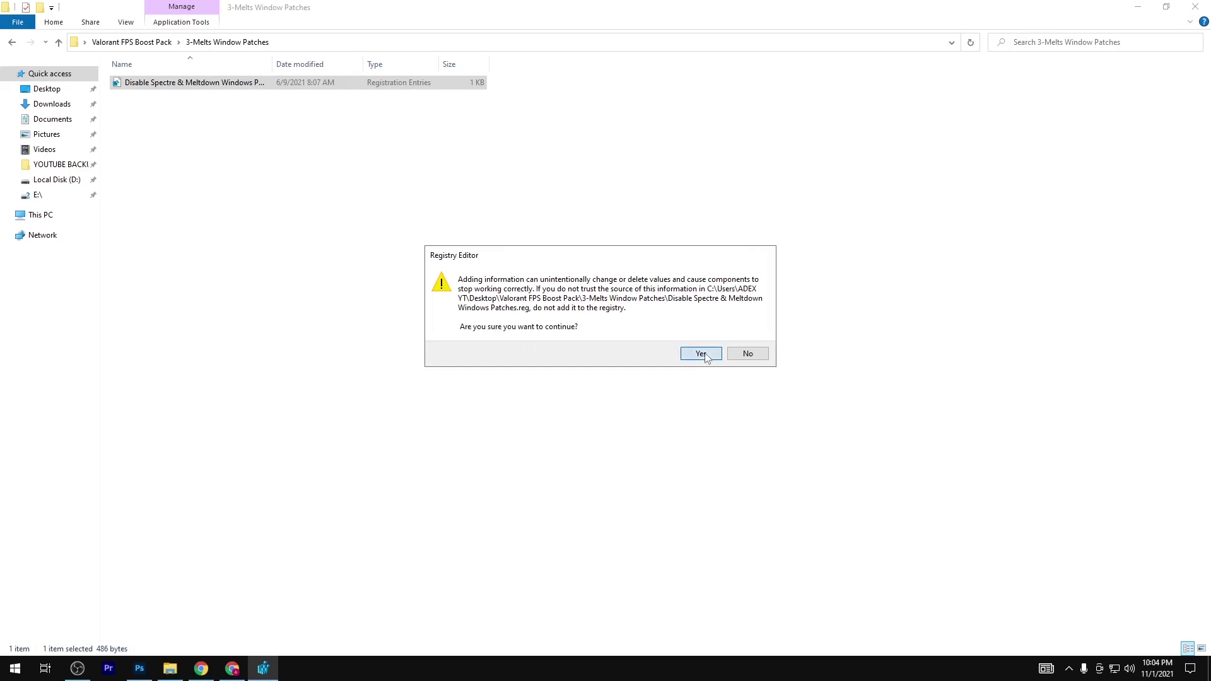
left_click(699, 353)
left_click(746, 338)
- Run Delete Log Files.cmd from the 4-Delete Files CMD Tweaks folder as administrator and dismiss its console once it finishes
key("BackSpace")
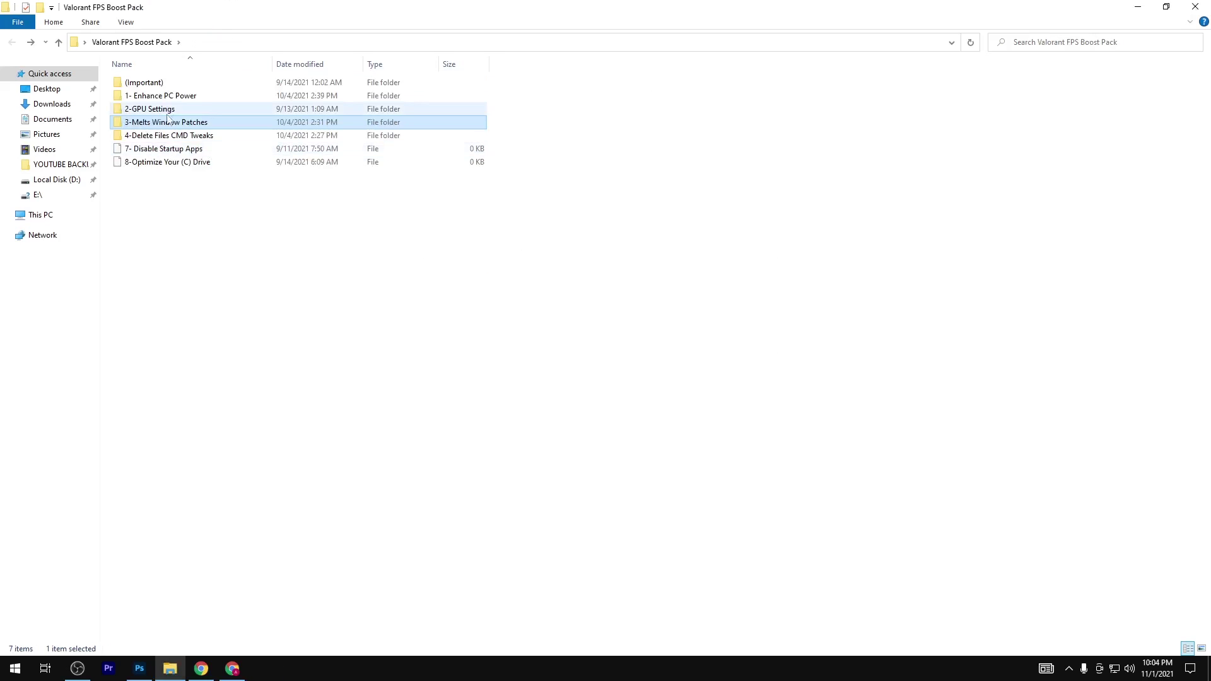
double_click(158, 137)
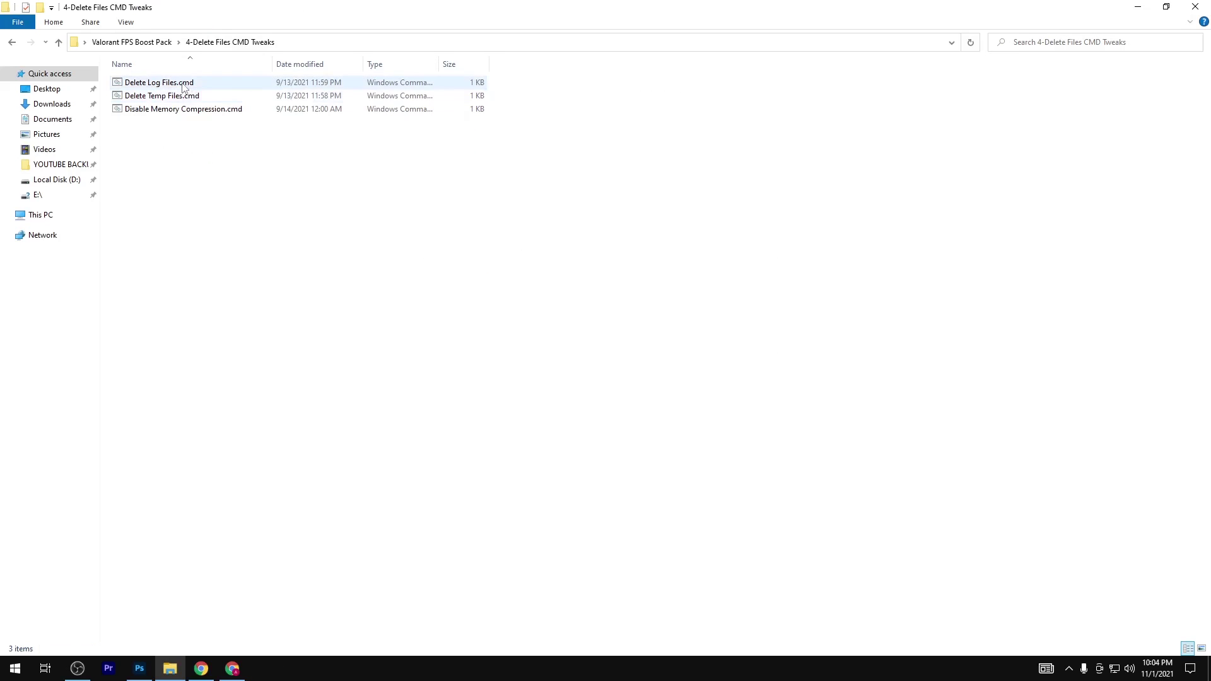
right_click(181, 82)
left_click(230, 134)
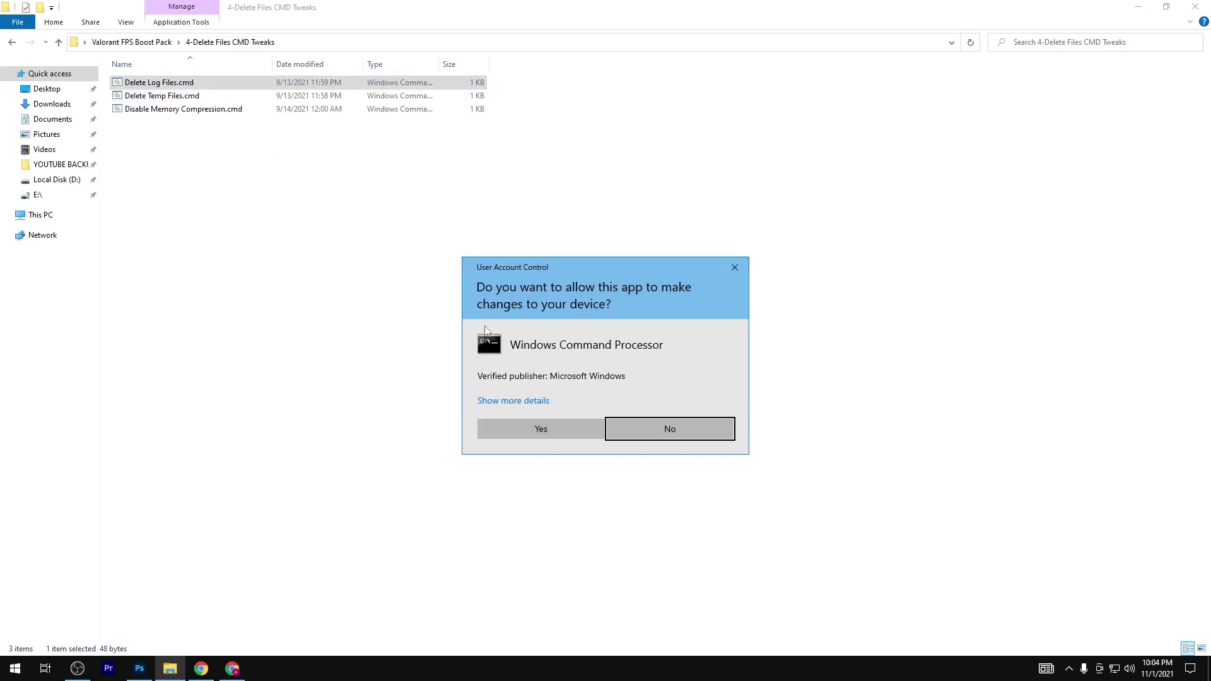
left_click(526, 435)
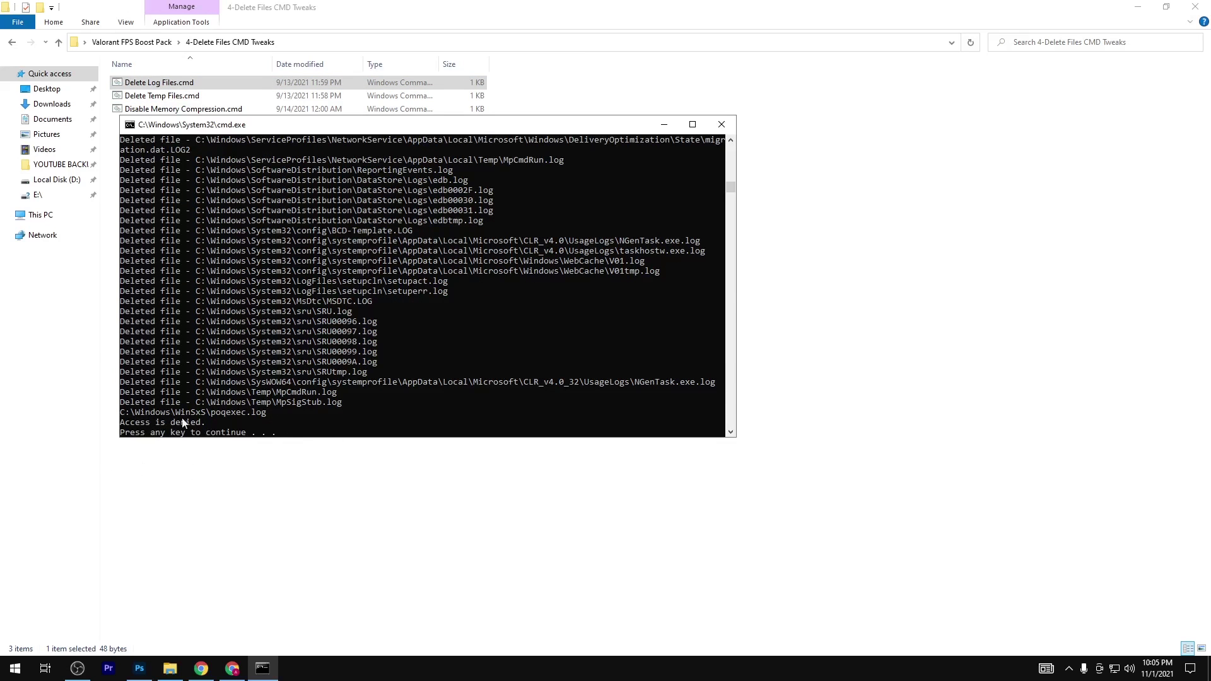
key("Return")
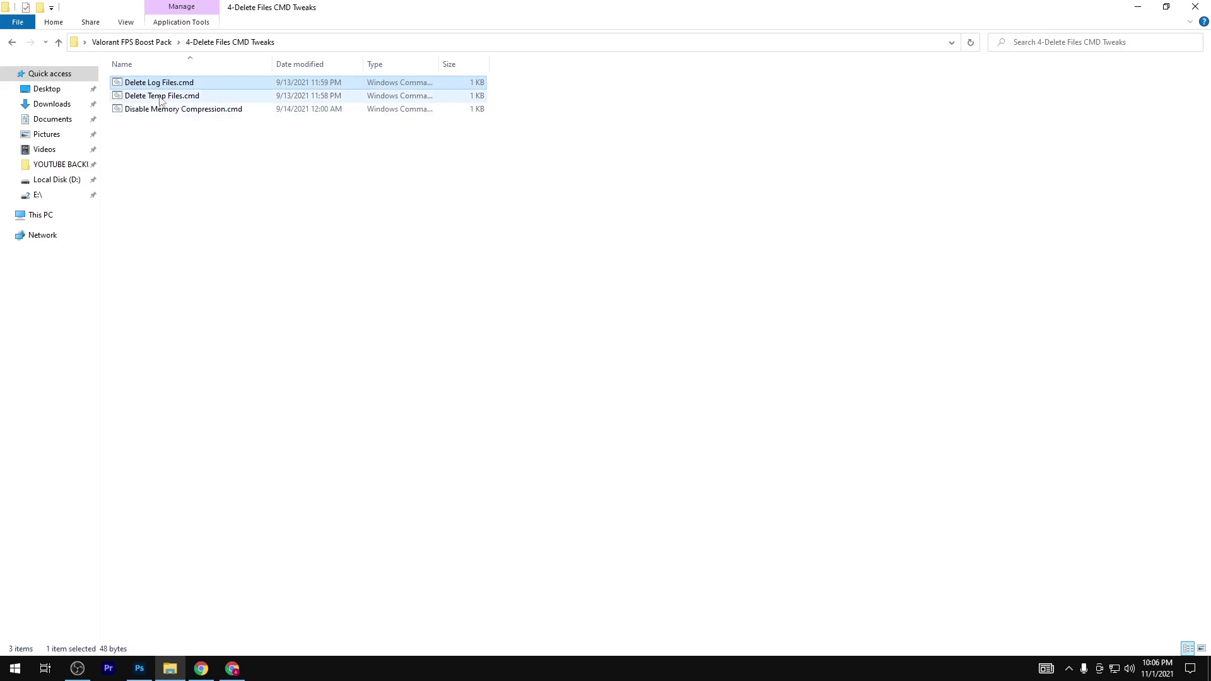
- Run Delete Temp Files.cmd as administrator and dismiss its console once it finishes
left_click(189, 96)
right_click(165, 96)
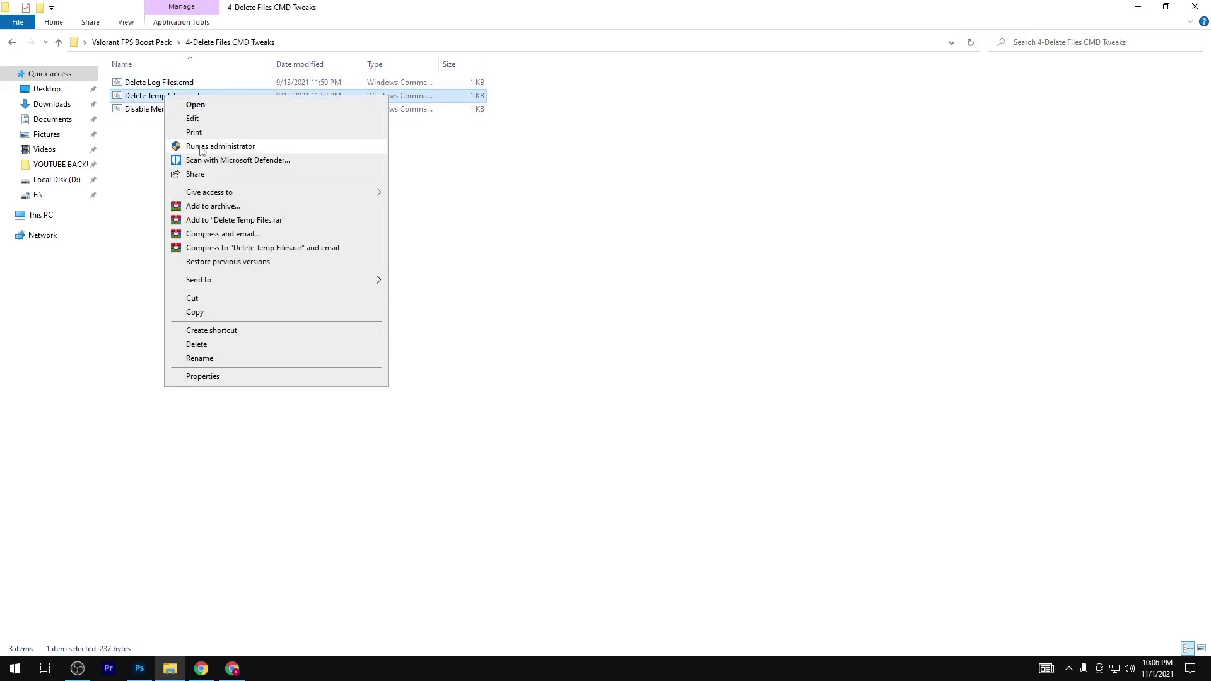
left_click(201, 146)
left_click(516, 430)
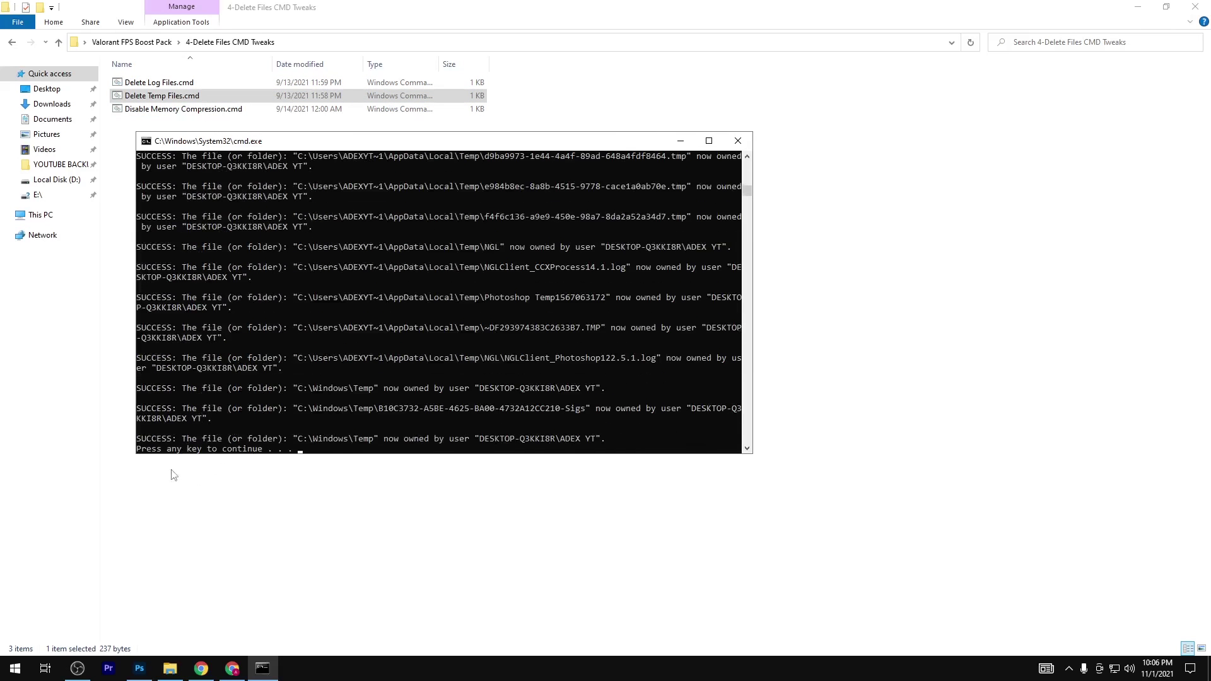
key("Return")
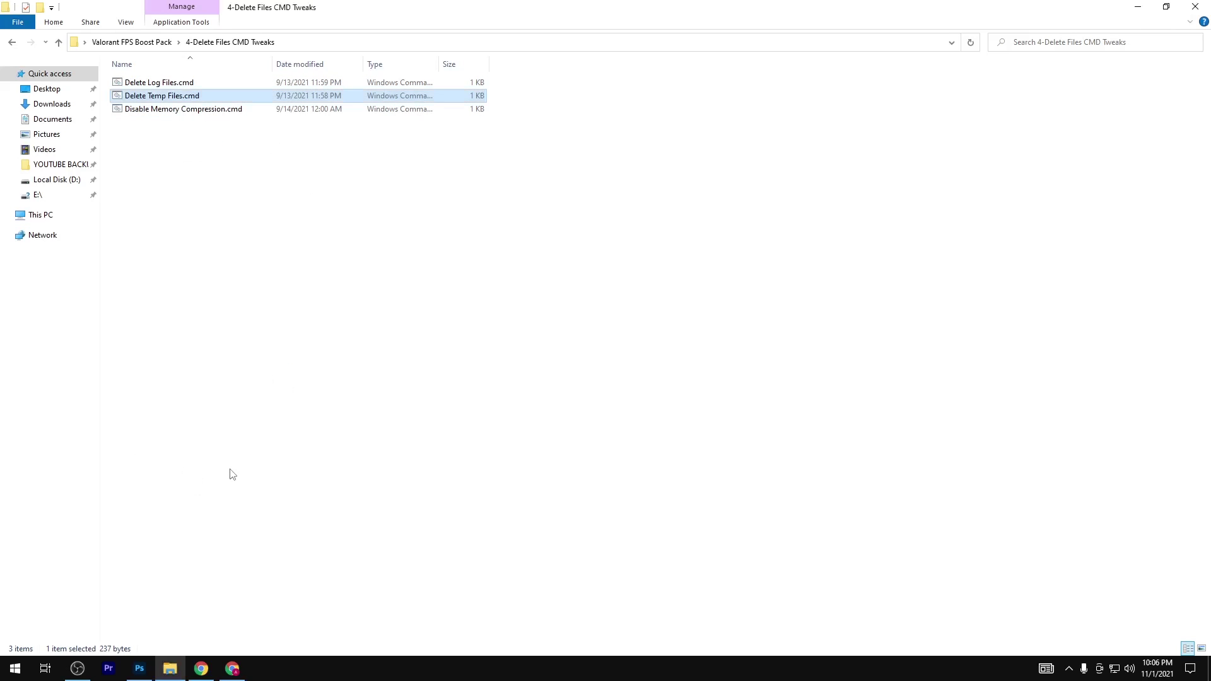
- Run Disable Memory Compression.cmd as administrator and dismiss its console once it finishes
left_click(169, 114)
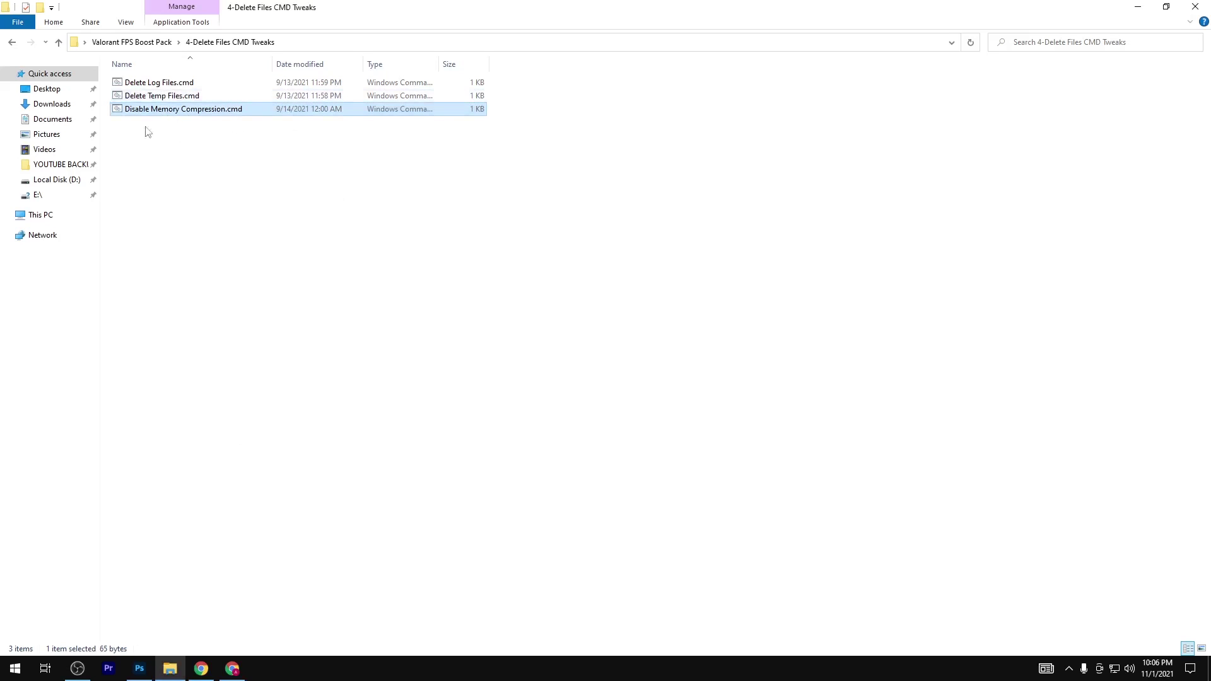
right_click(197, 114)
left_click(245, 166)
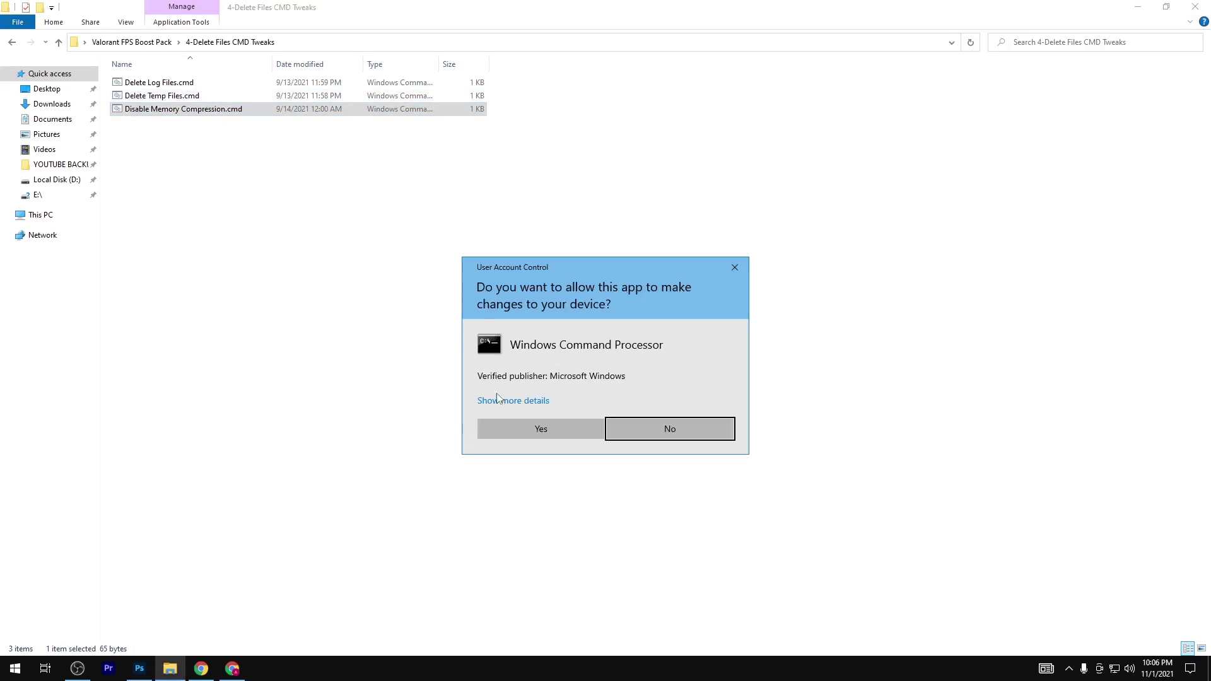
left_click(493, 431)
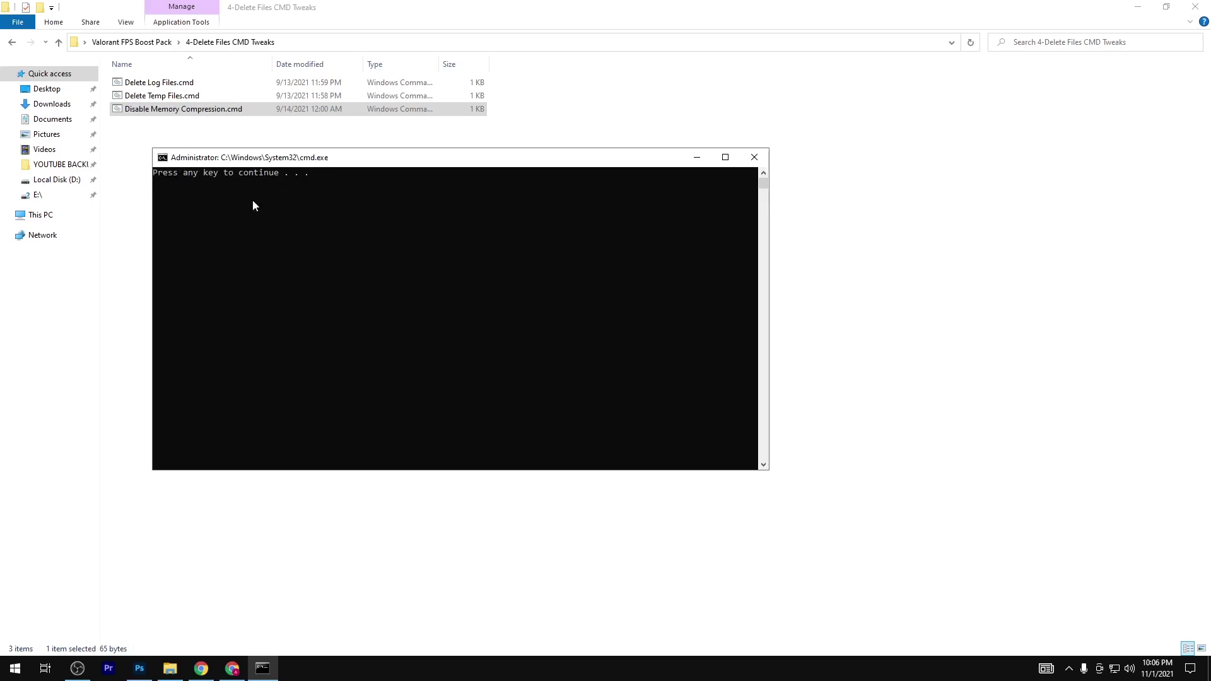
key("Return")
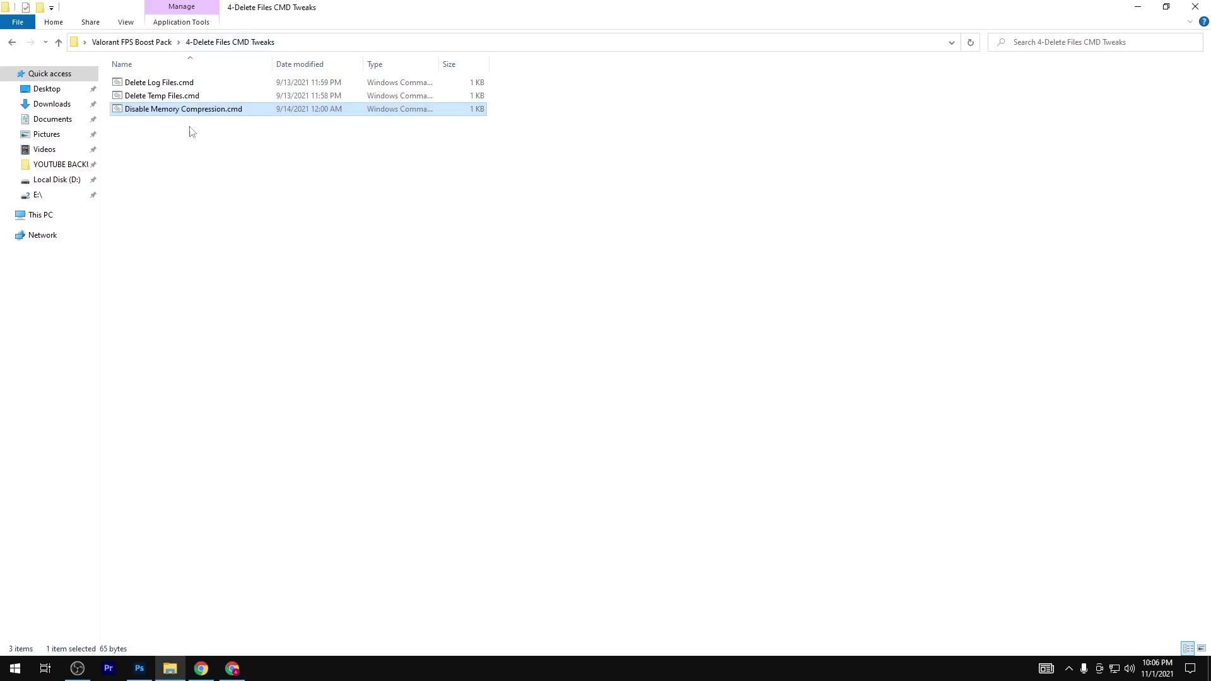
left_click_drag(190, 130, 246, 76)
- Return to the Valorant FPS Boost Pack folder for item 7 and open the Windows Startup Apps settings
key("alt+Left")
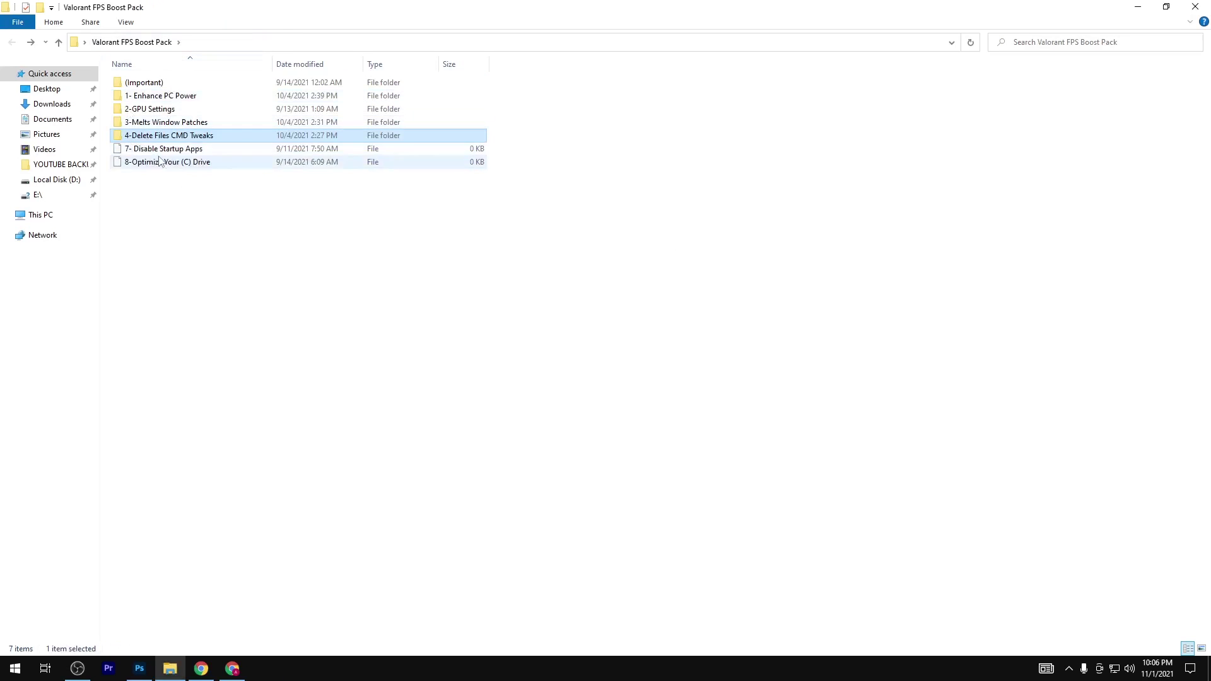
left_click(155, 150)
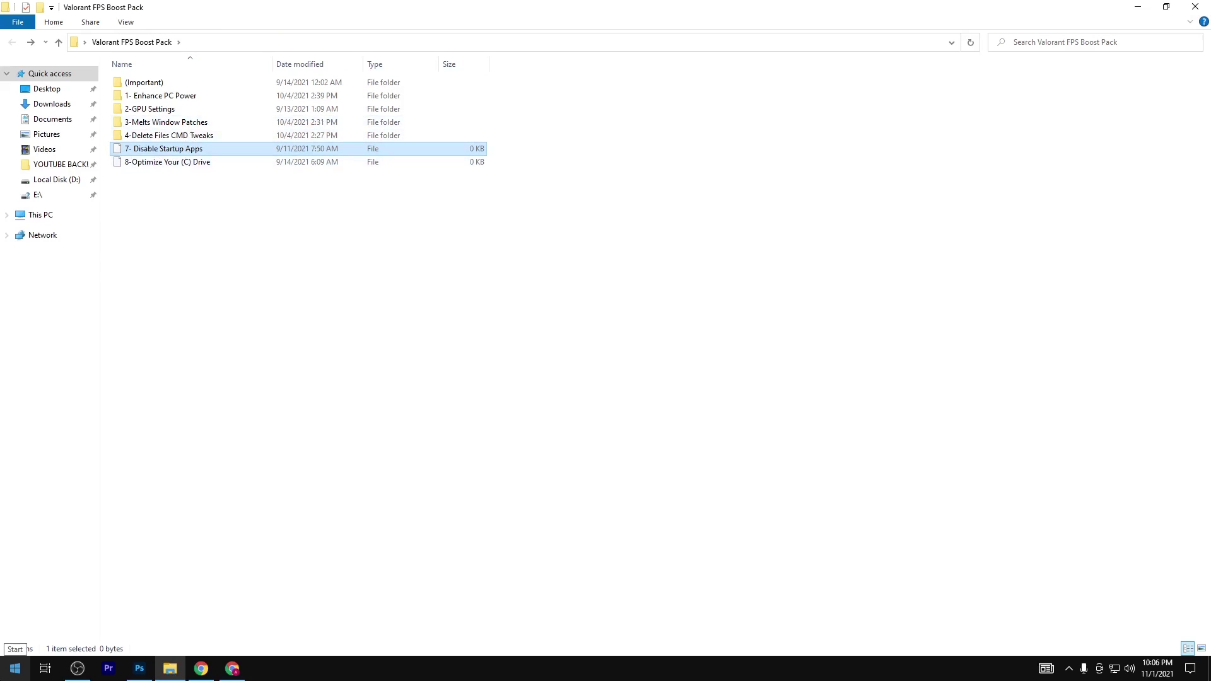
left_click(16, 668)
type("STA")
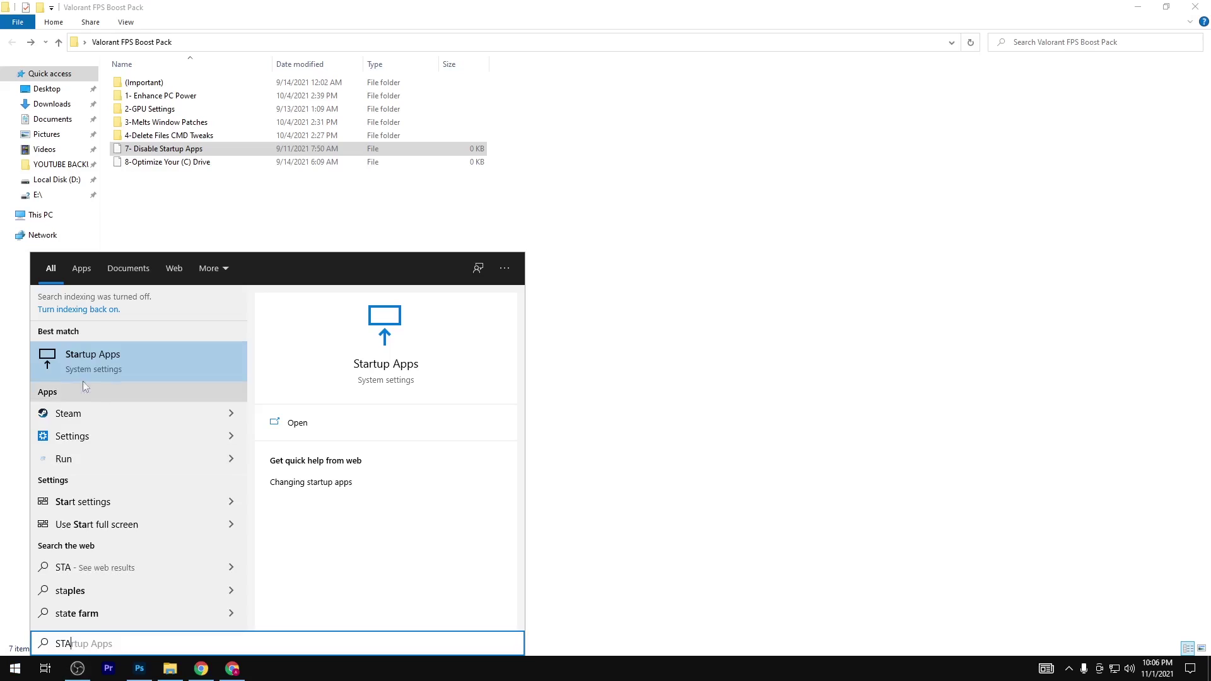
left_click(104, 356)
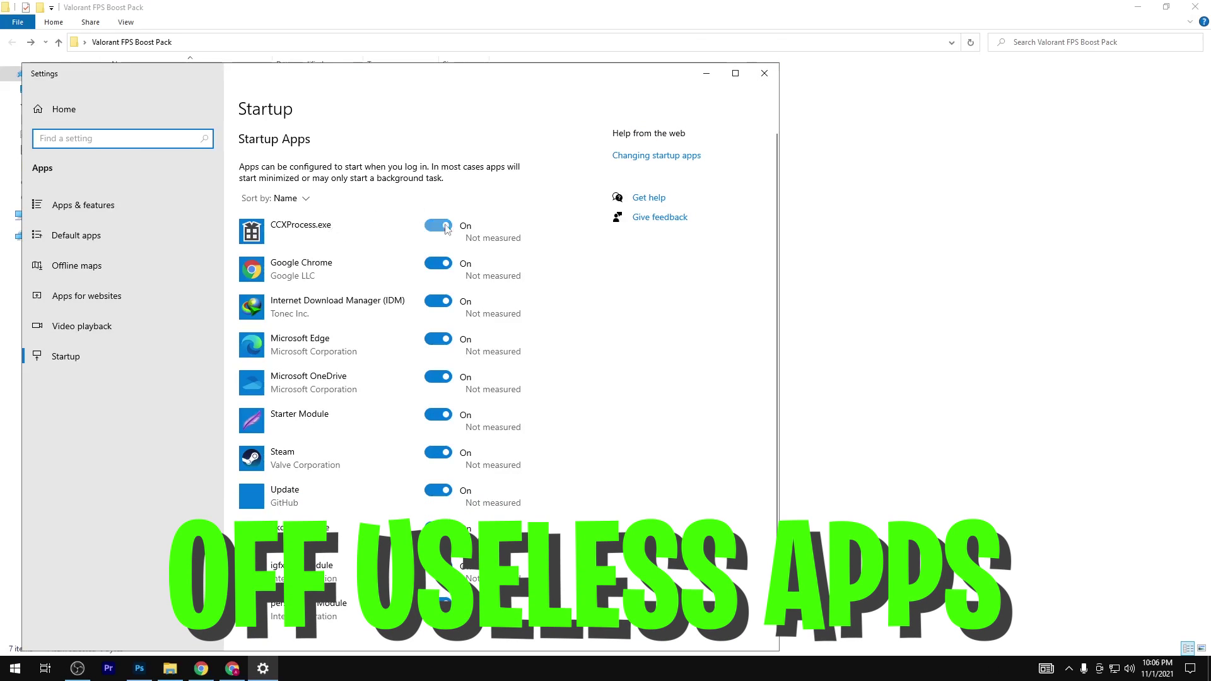
- Turn off CCXProcess.exe, Microsoft OneDrive, Microsoft Edge, Update, hkcmd Module, persistence Module and igfxTray Module at startup, and close Settings
left_click(438, 226)
scroll(435, 252, "down", 1)
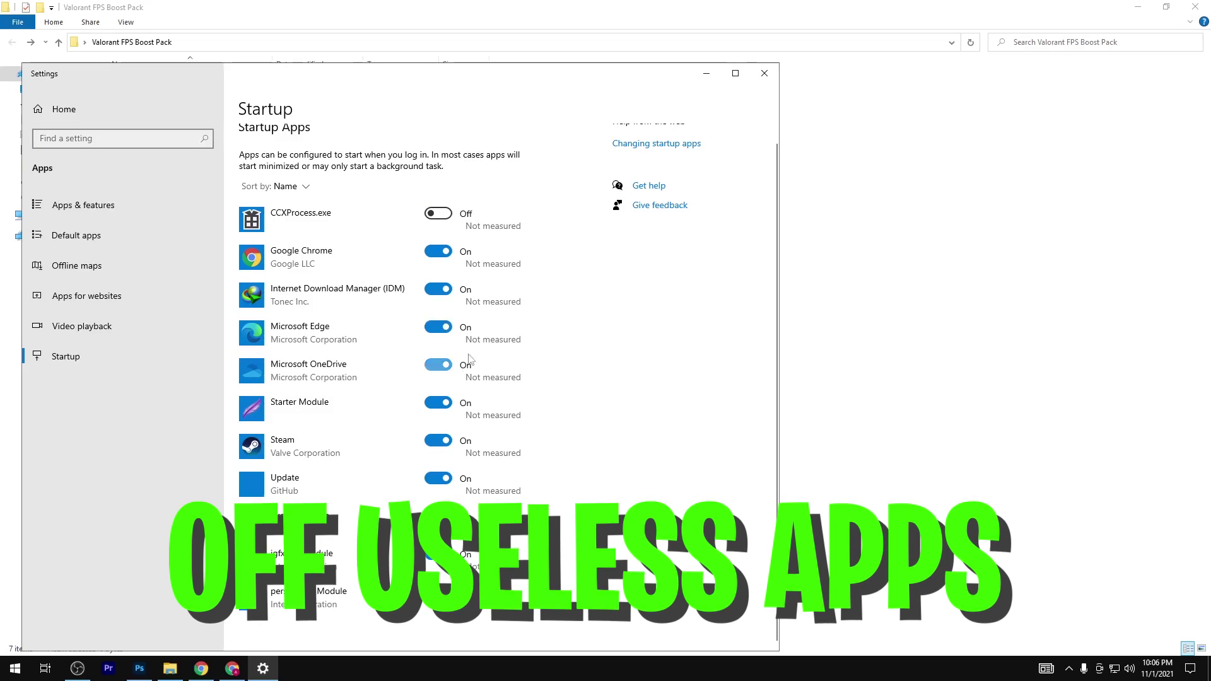
left_click(444, 365)
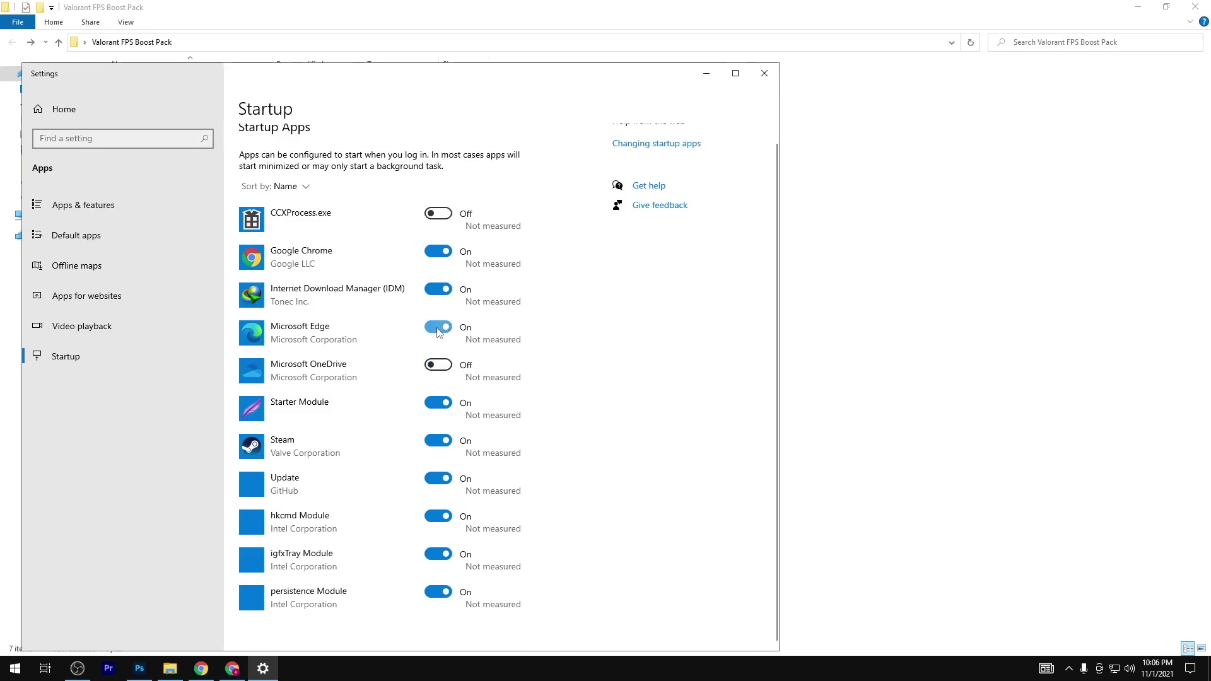
left_click(438, 327)
left_click(444, 483)
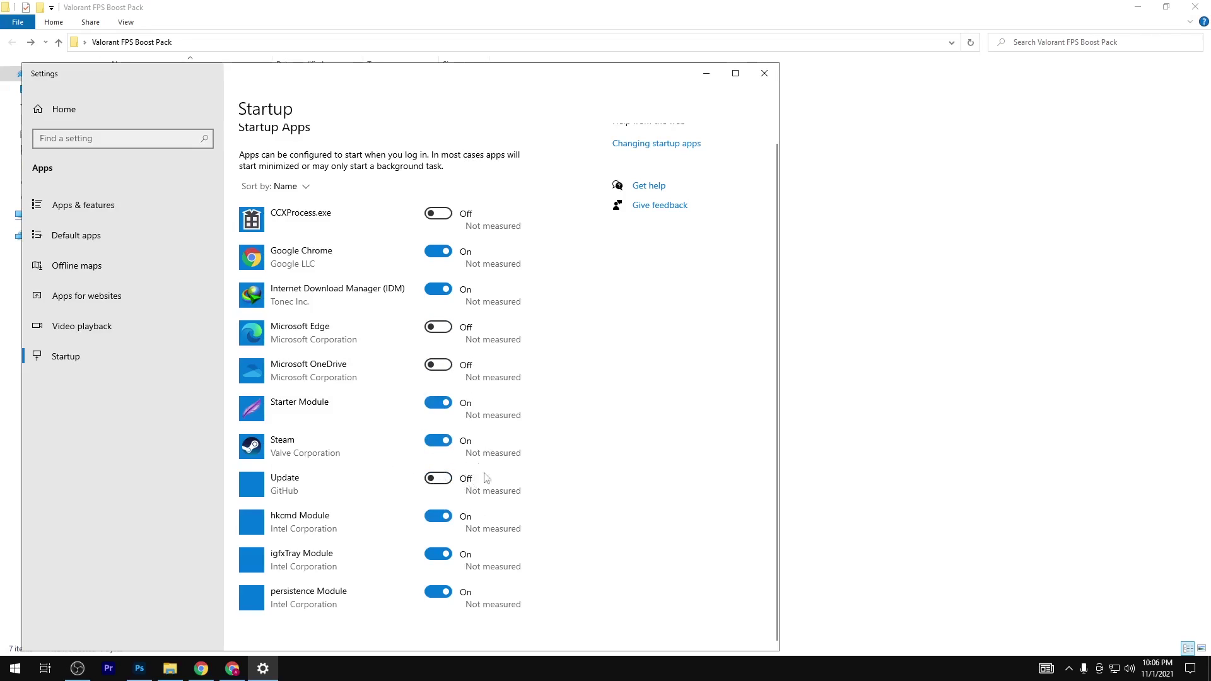
left_click(442, 517)
left_click(440, 591)
left_click(441, 554)
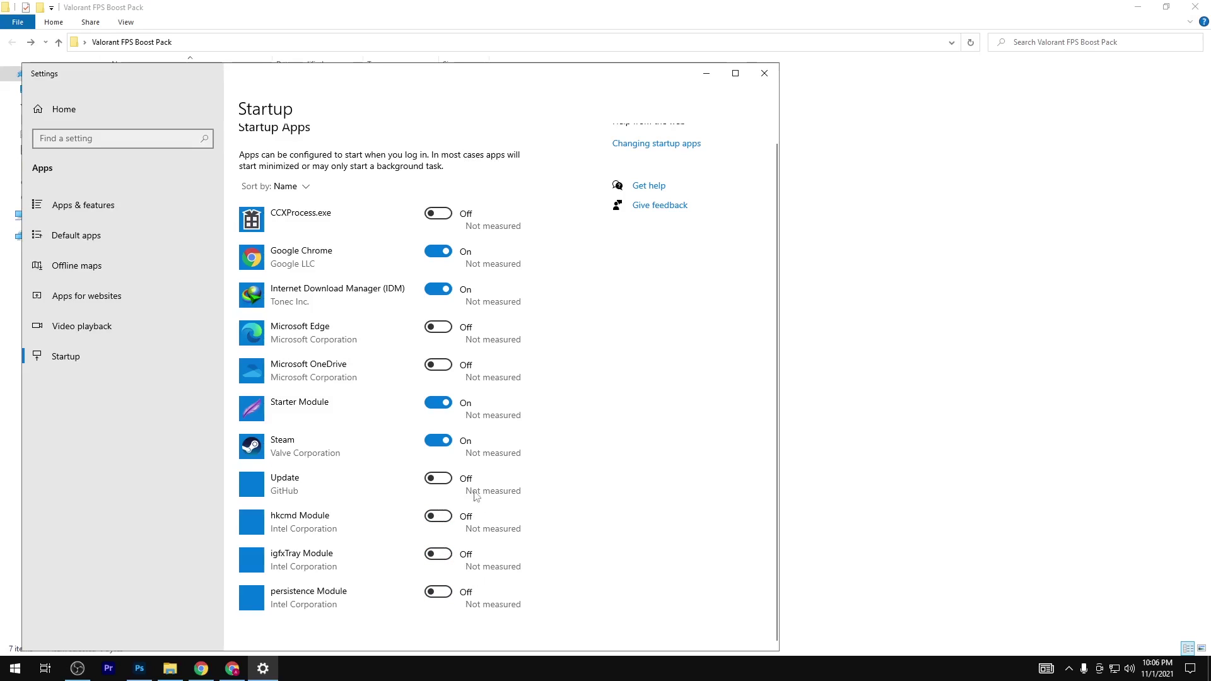
left_click(764, 74)
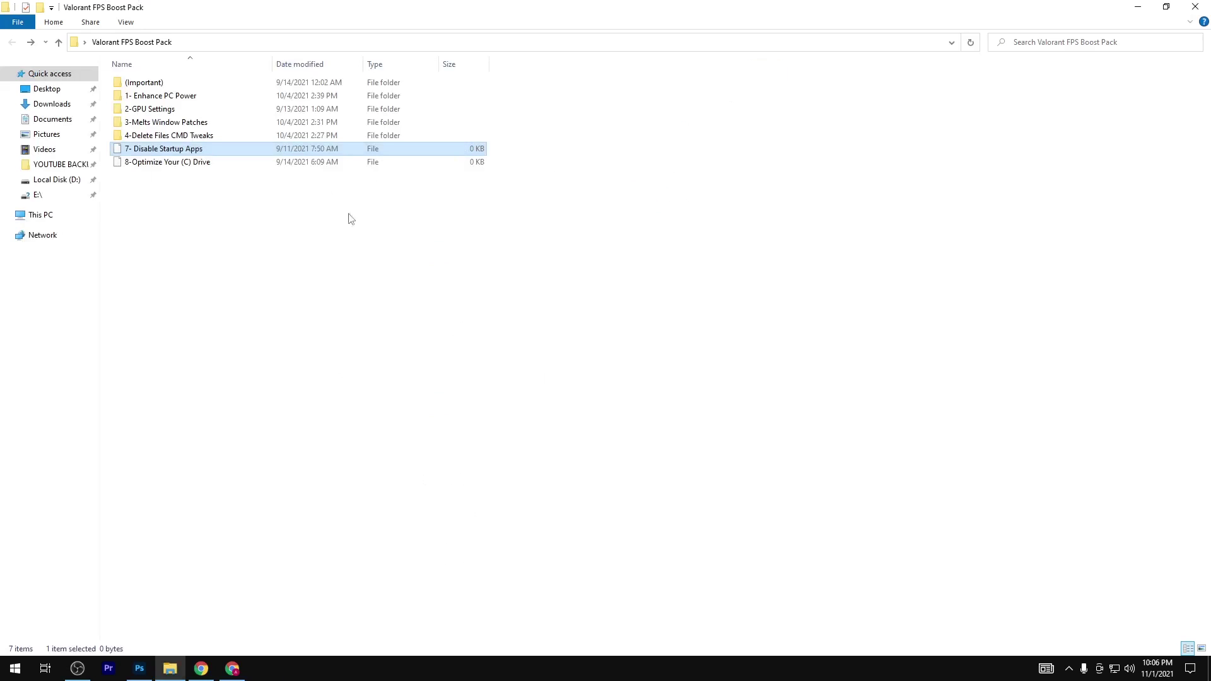
- Scan Local Disk (D:) for file system errors from its properties and close the scan report
left_click(143, 164)
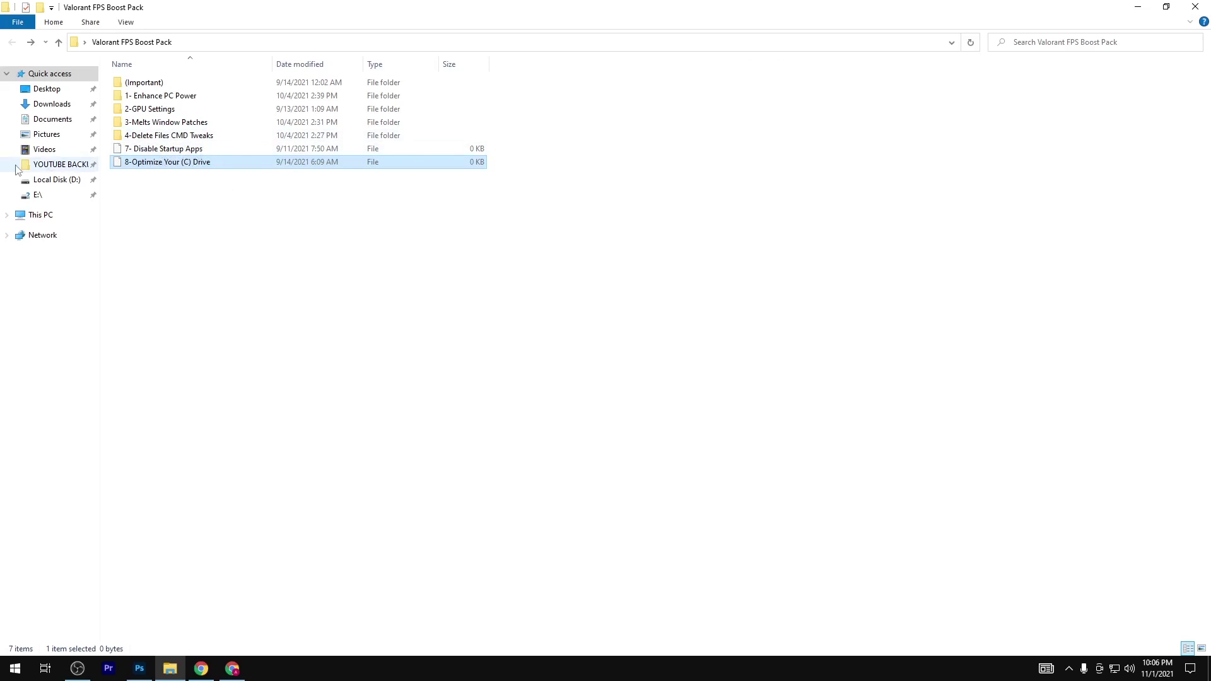
left_click(40, 215)
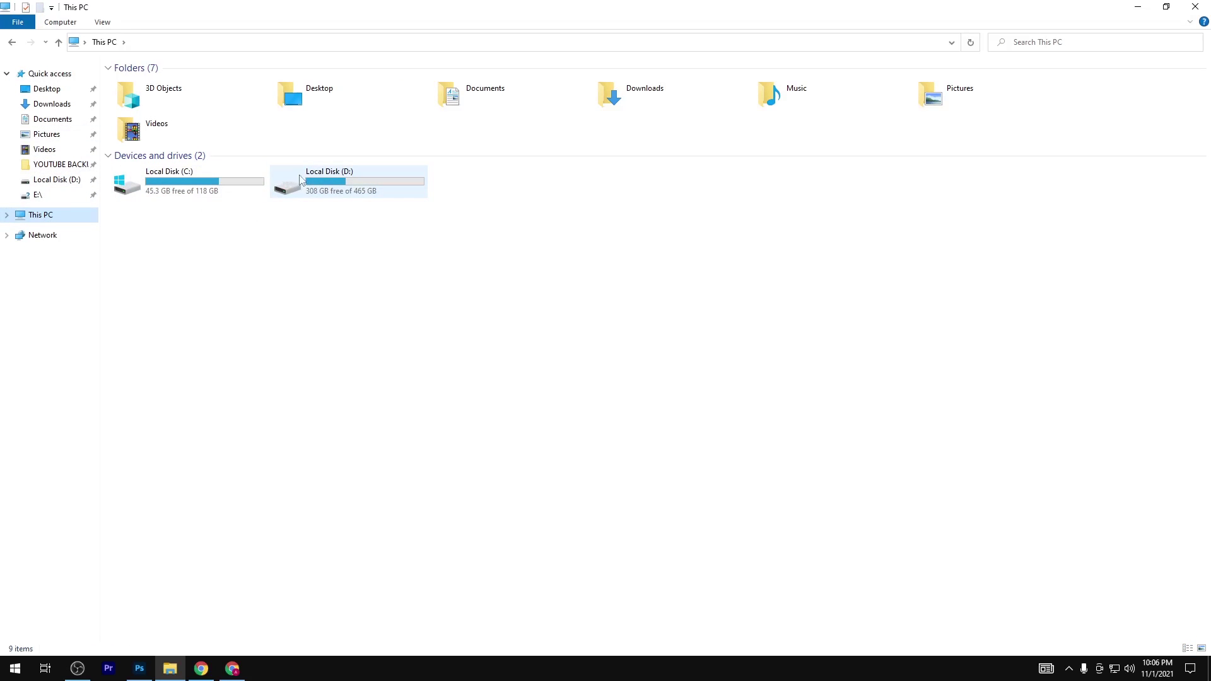
right_click(329, 176)
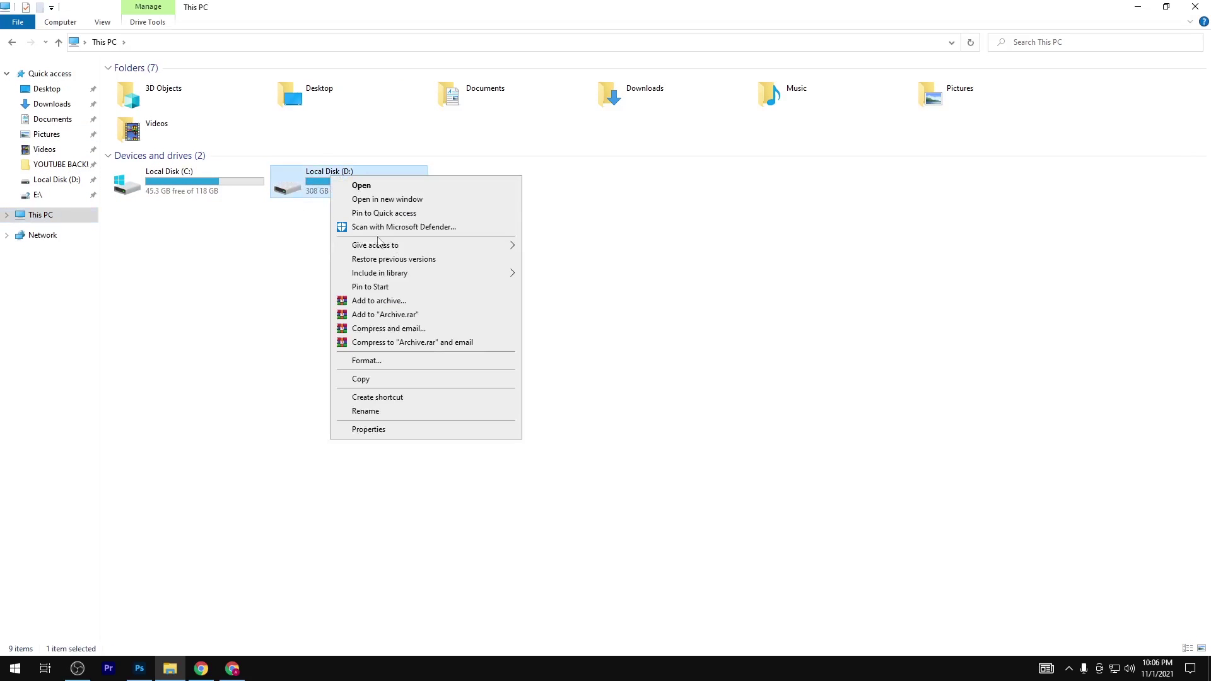
left_click(368, 429)
left_click(417, 217)
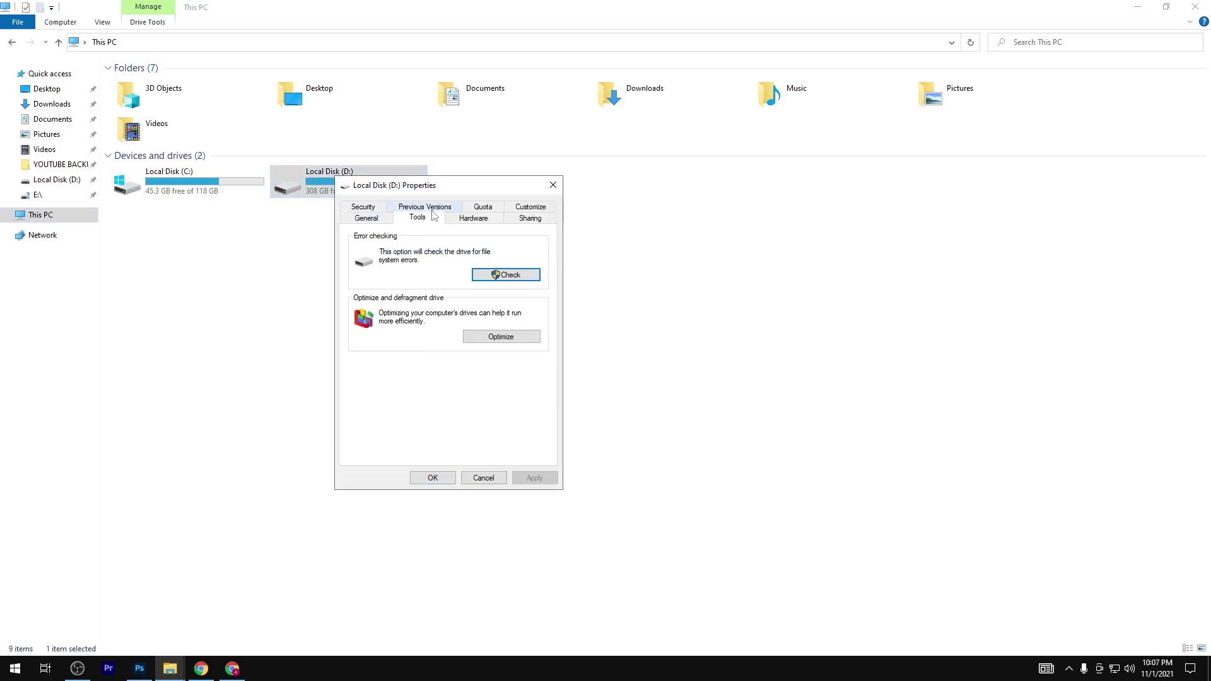
left_click(476, 276)
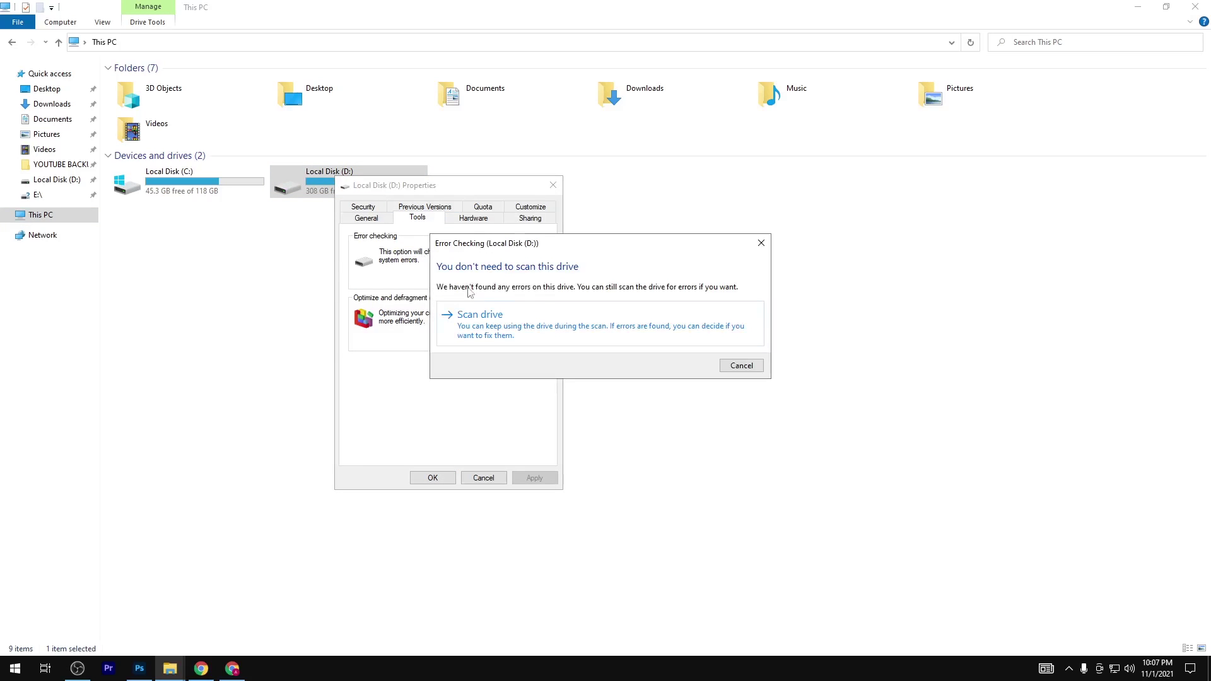
left_click(491, 330)
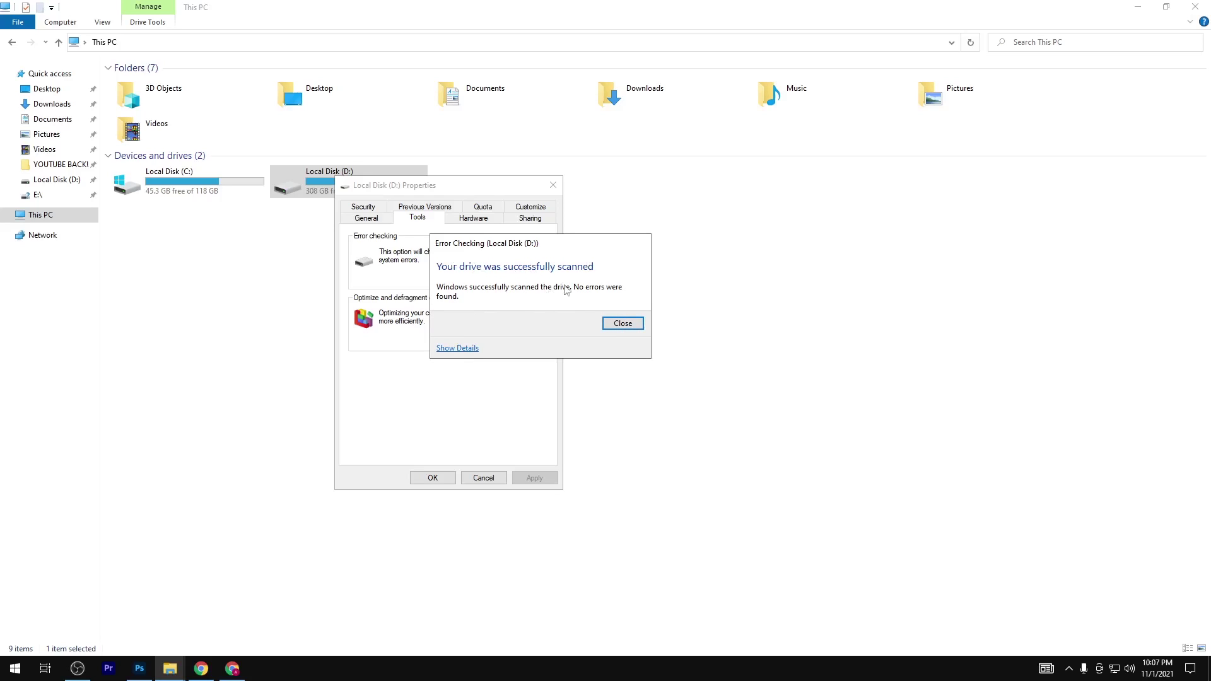
left_click(622, 323)
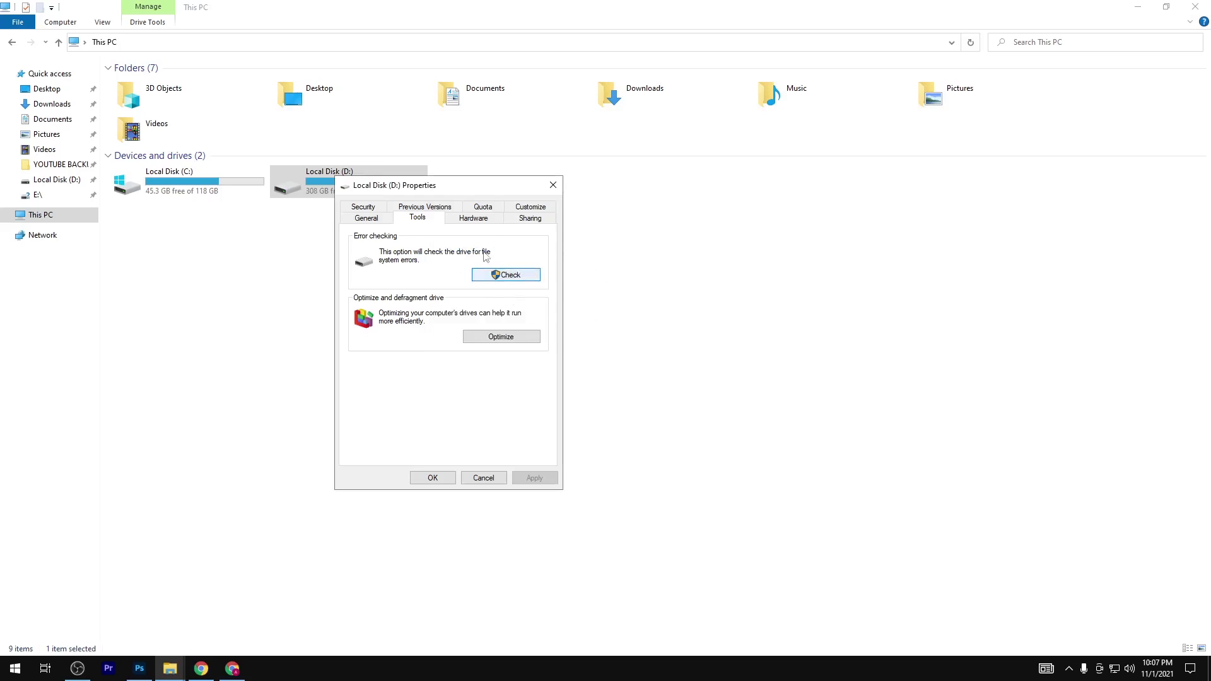
- Open Optimize Drives from the disk's properties and optimize drive D:
left_click(509, 338)
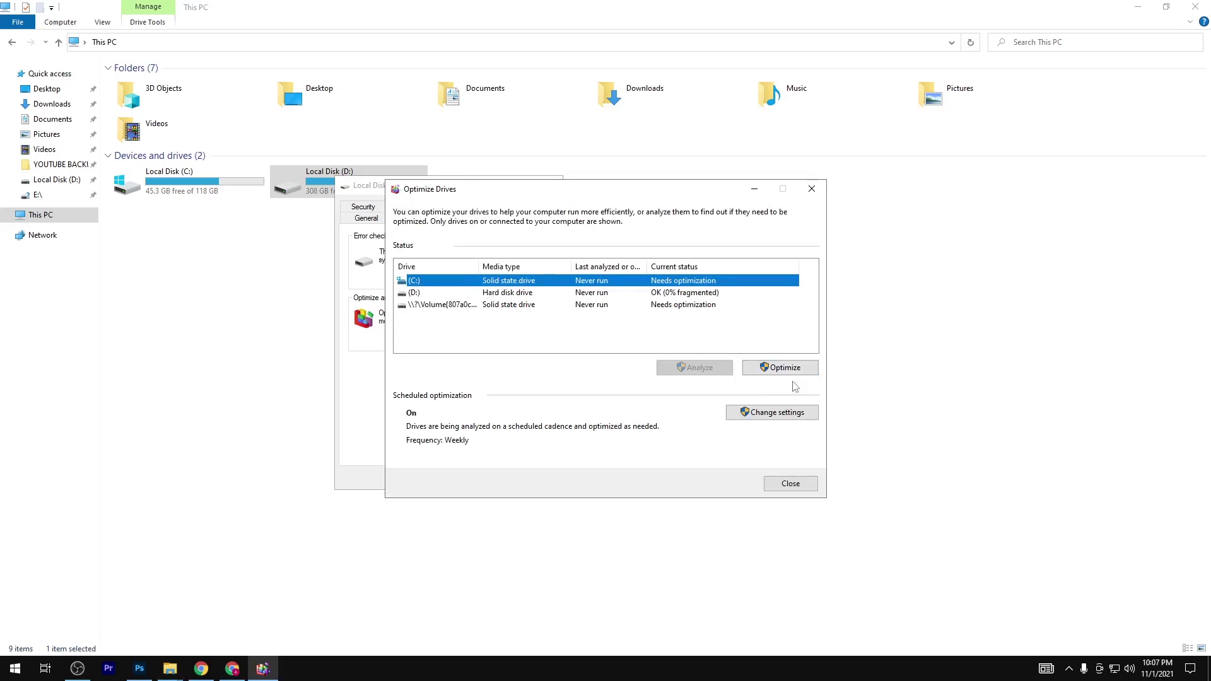
left_click(465, 293)
left_click(801, 367)
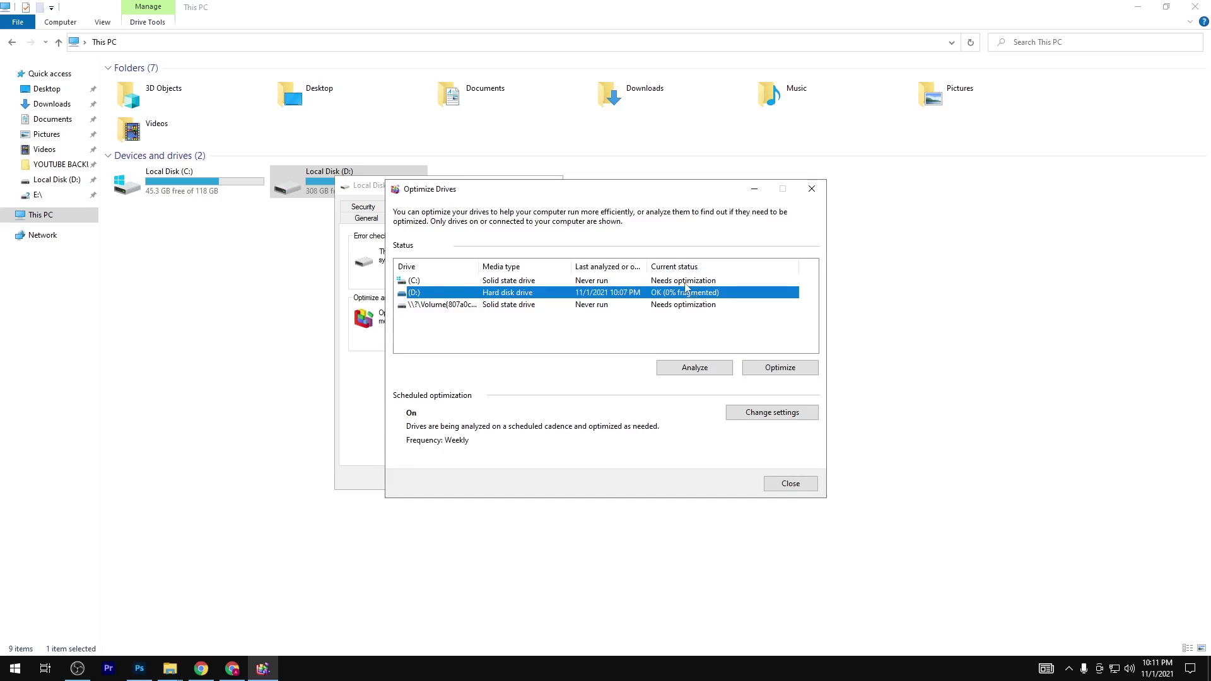
- Optimize drive C:, then close Optimize Drives and the Local Disk (D:) properties
left_click(708, 282)
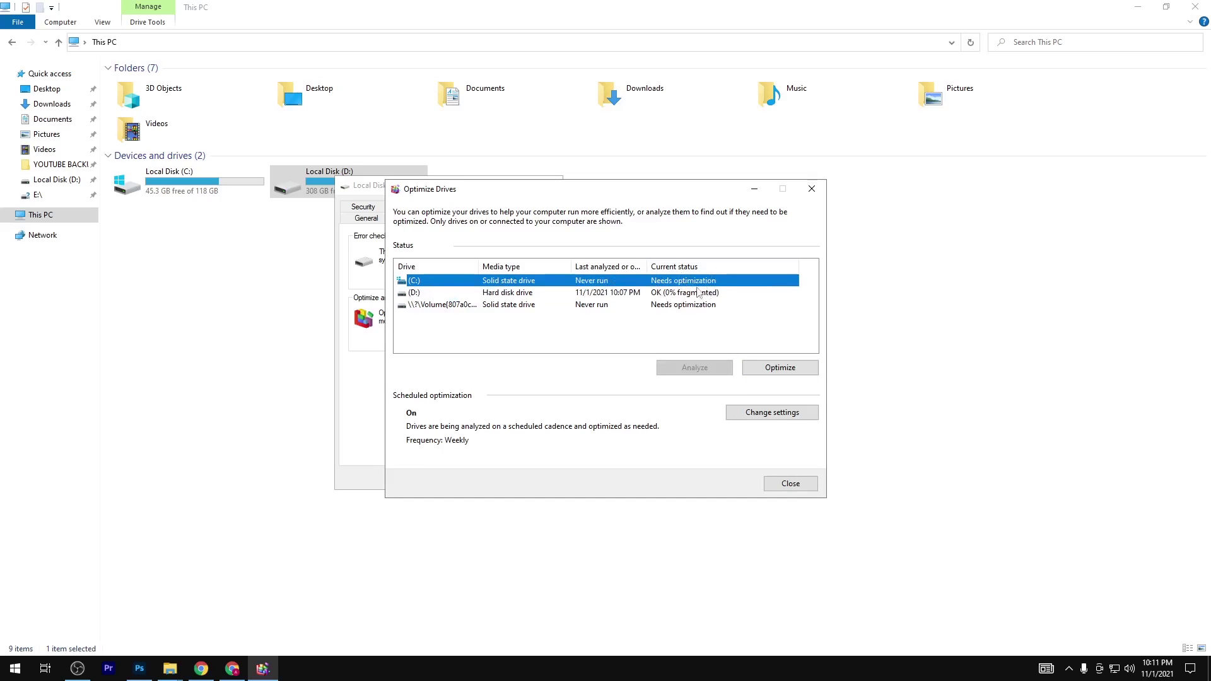
left_click(773, 367)
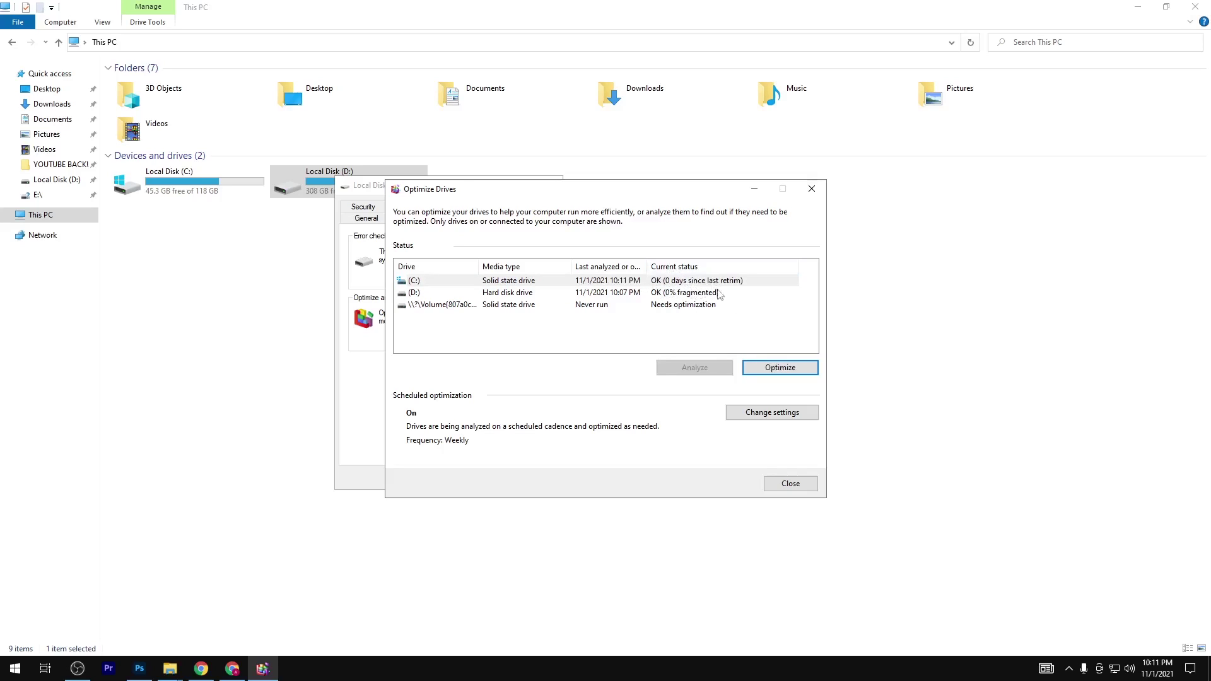
left_click(771, 364)
left_click(811, 188)
left_click(553, 185)
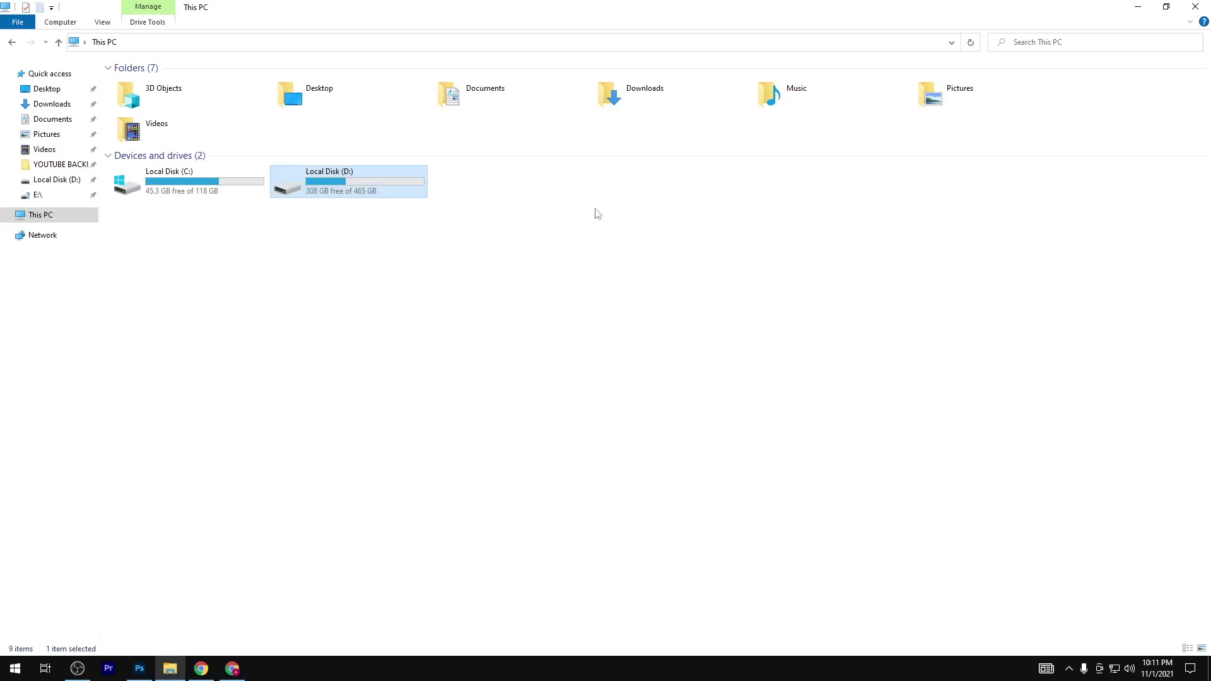